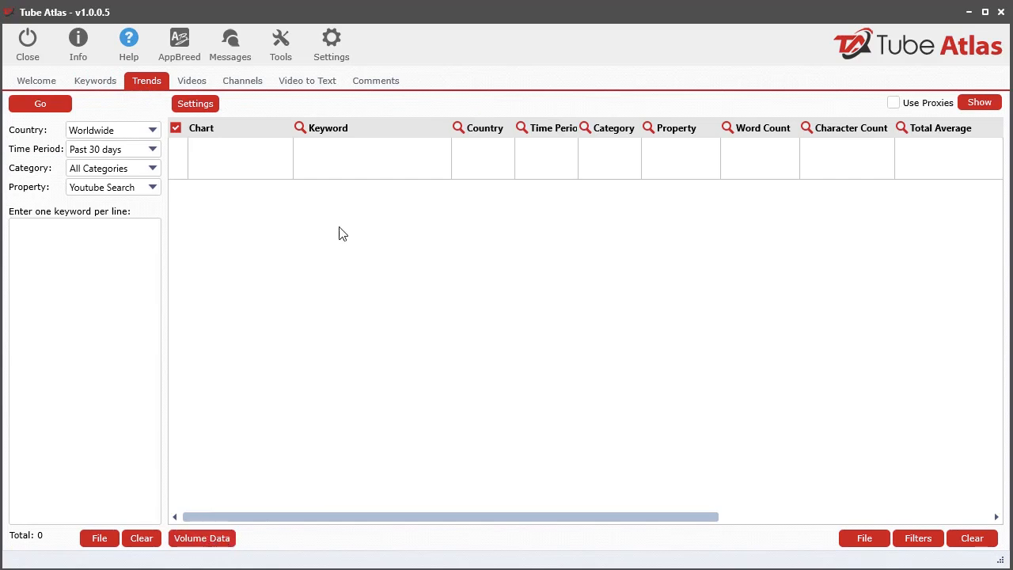
- Show the Keywords section and open the search volume retrieval window for the generated dog keywords
click(92, 82)
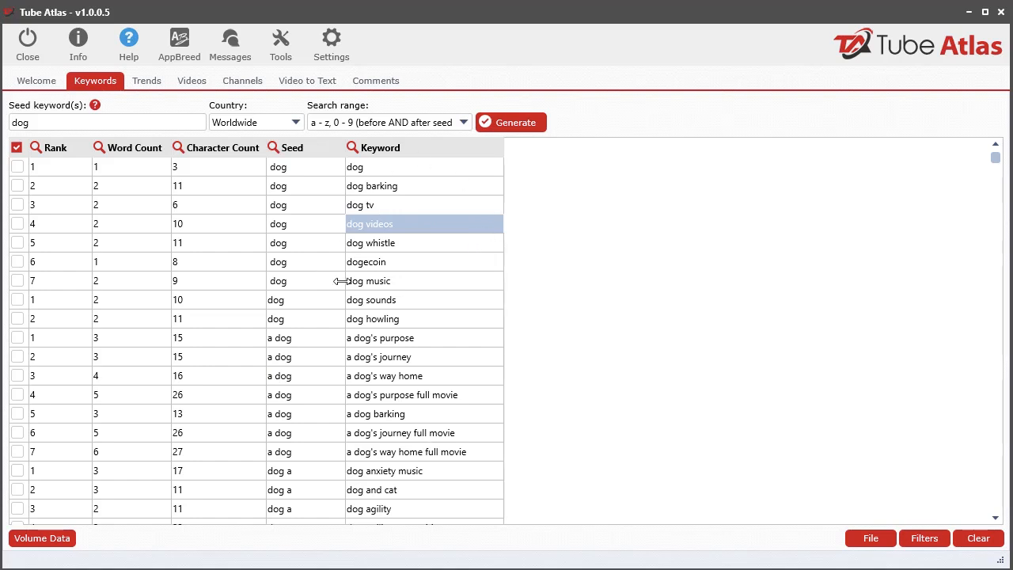
click(49, 543)
click(573, 19)
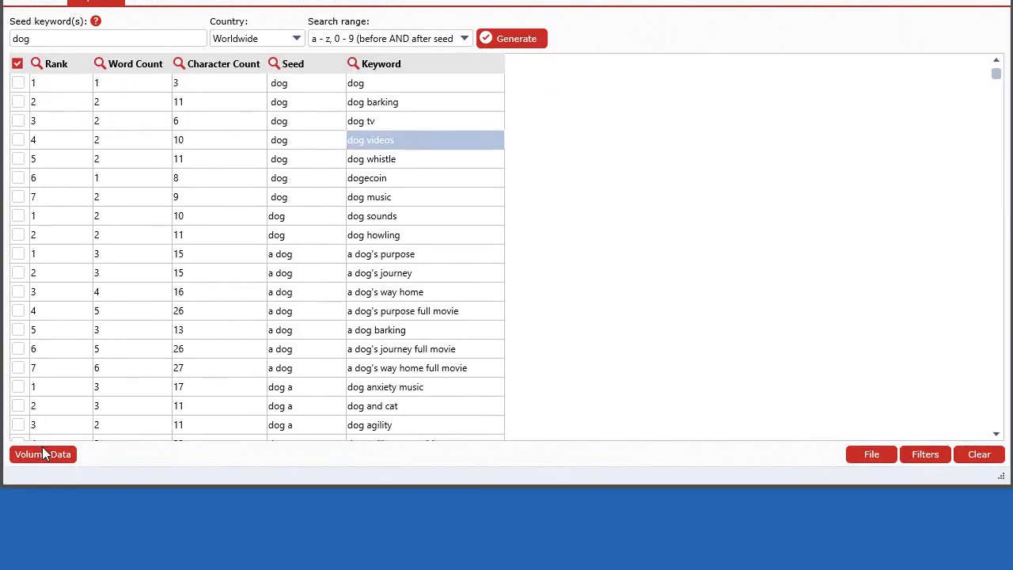
click(42, 537)
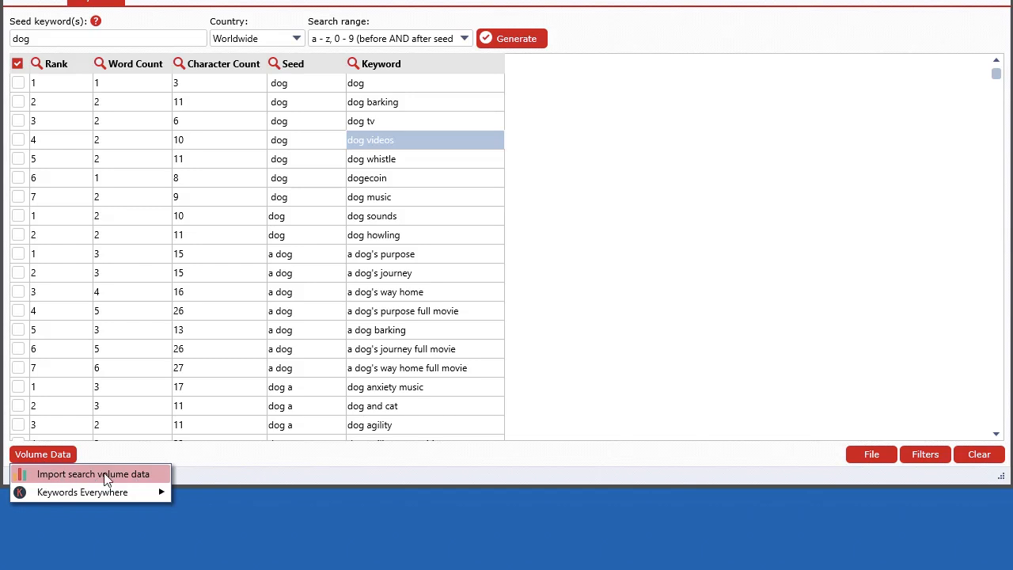
mouse_move(95, 497)
right_click(328, 190)
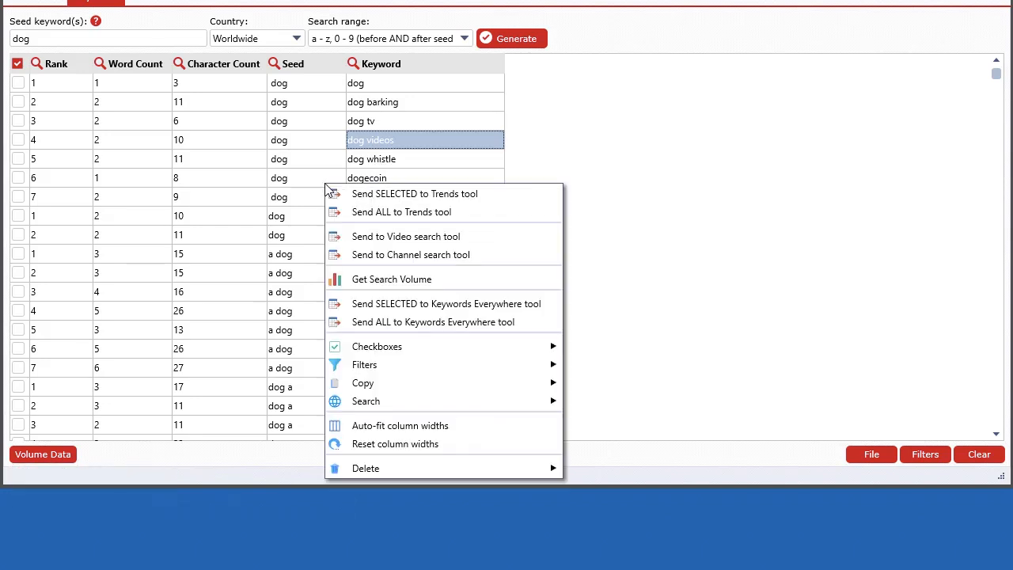
click(389, 284)
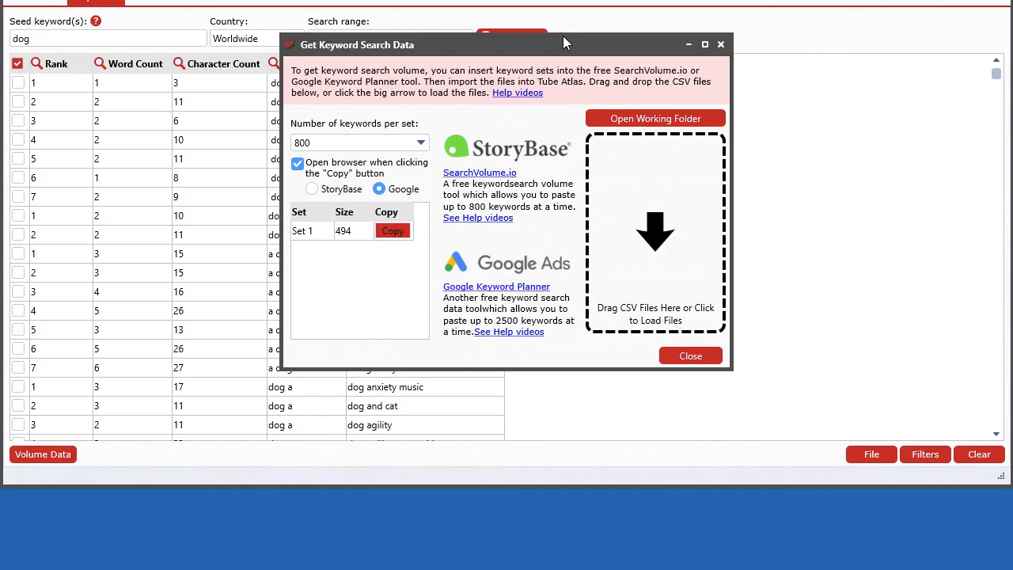
drag(561, 49, 524, 114)
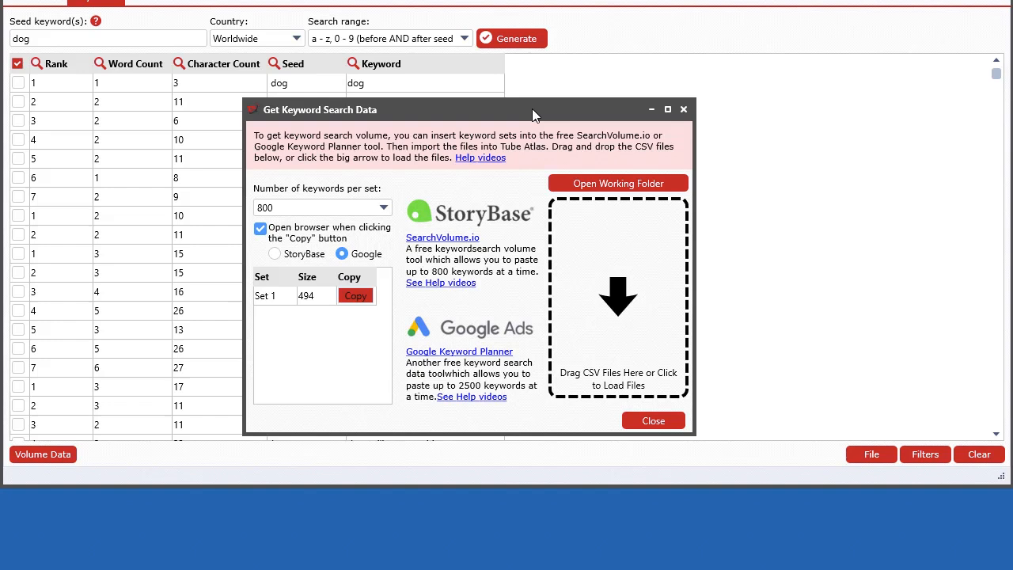
drag(532, 108, 465, 104)
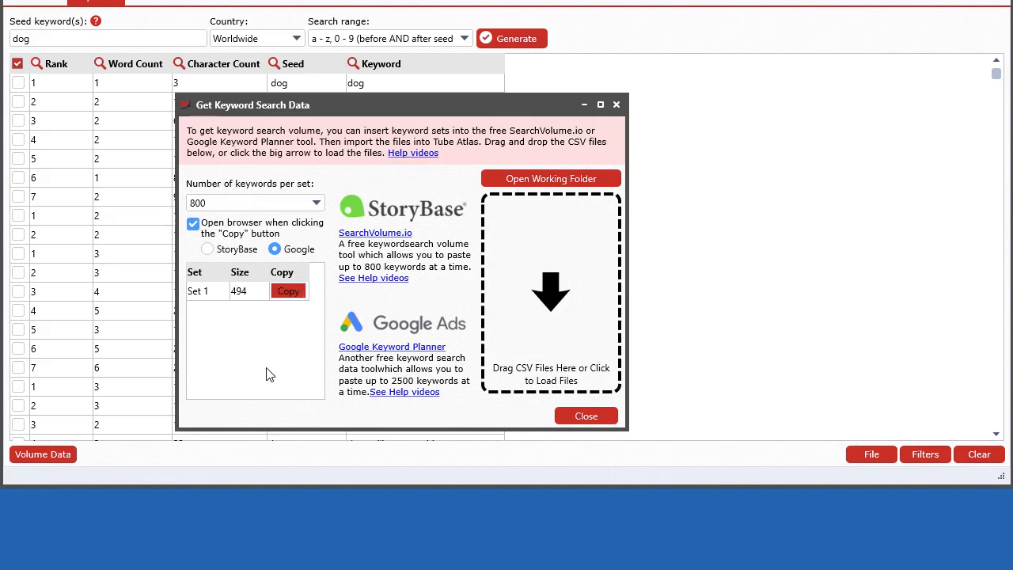
drag(389, 106, 373, 131)
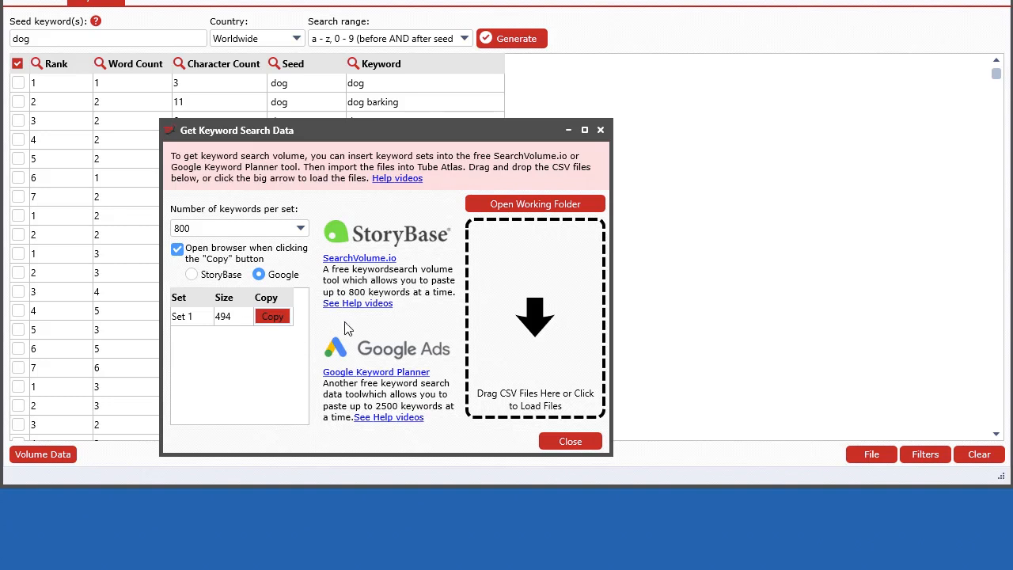
drag(394, 127, 543, 135)
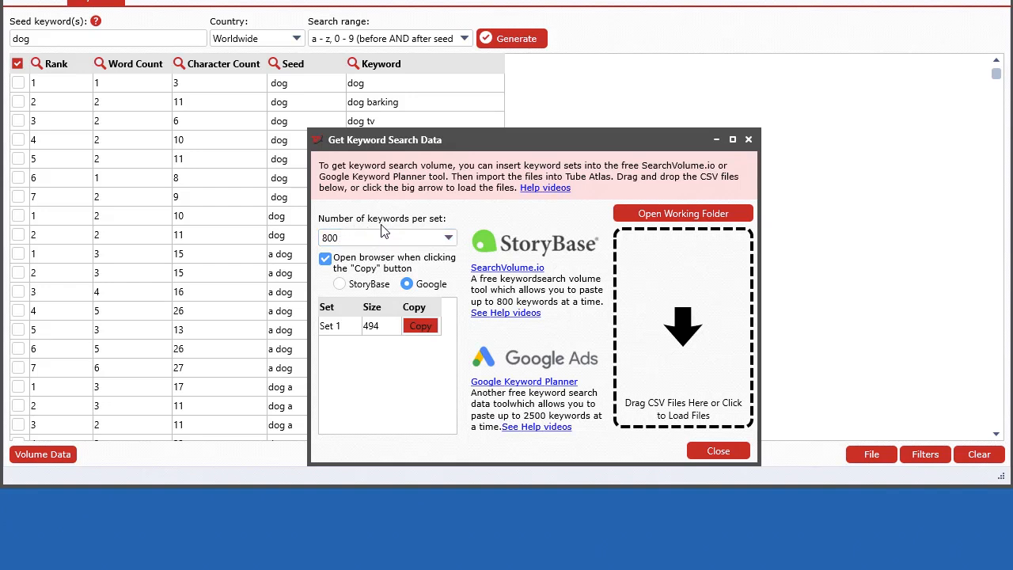
- Choose 800 as the number of keywords per set
click(429, 241)
click(429, 241)
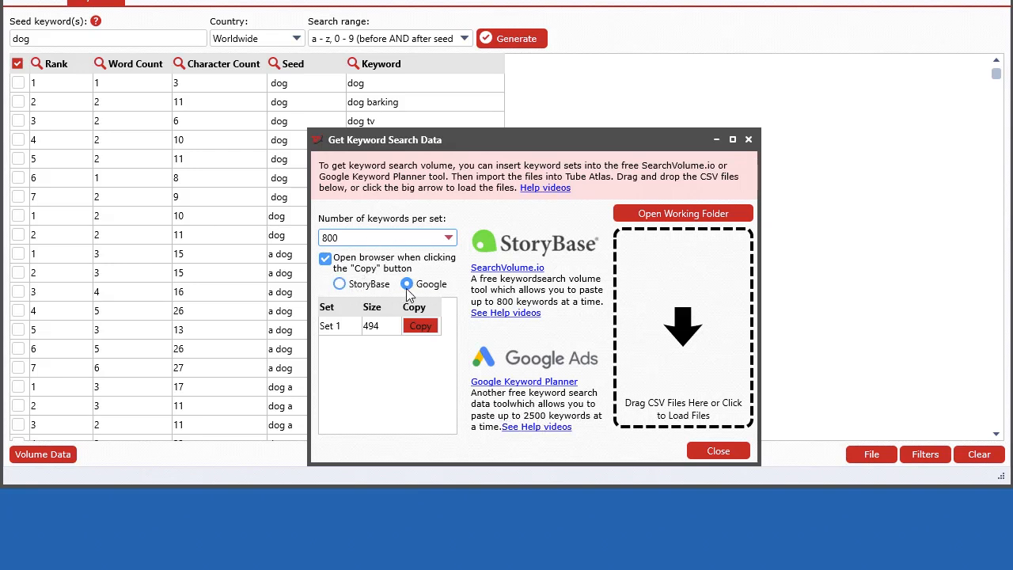
click(411, 244)
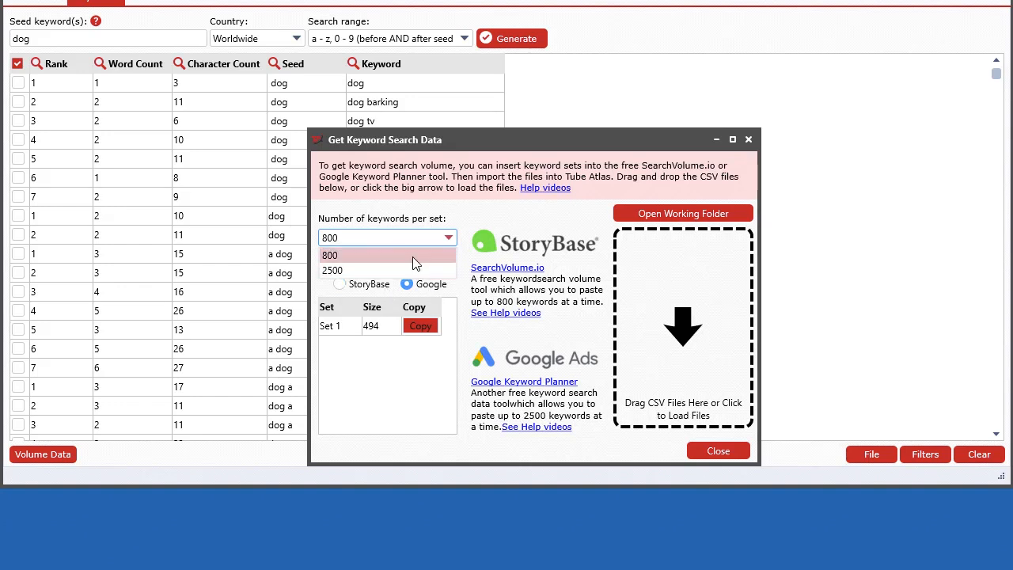
click(413, 261)
drag(507, 137, 749, 140)
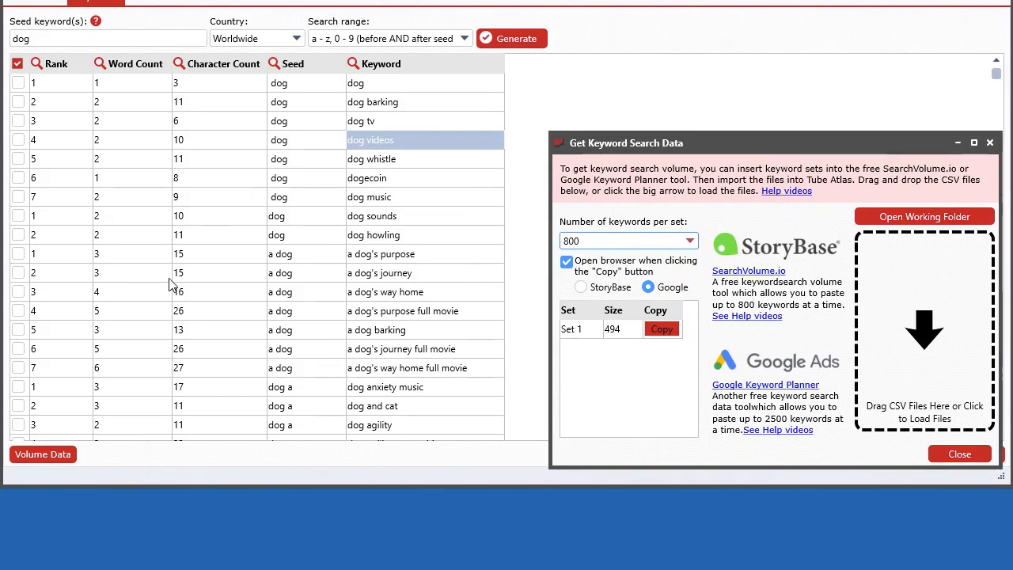
click(100, 447)
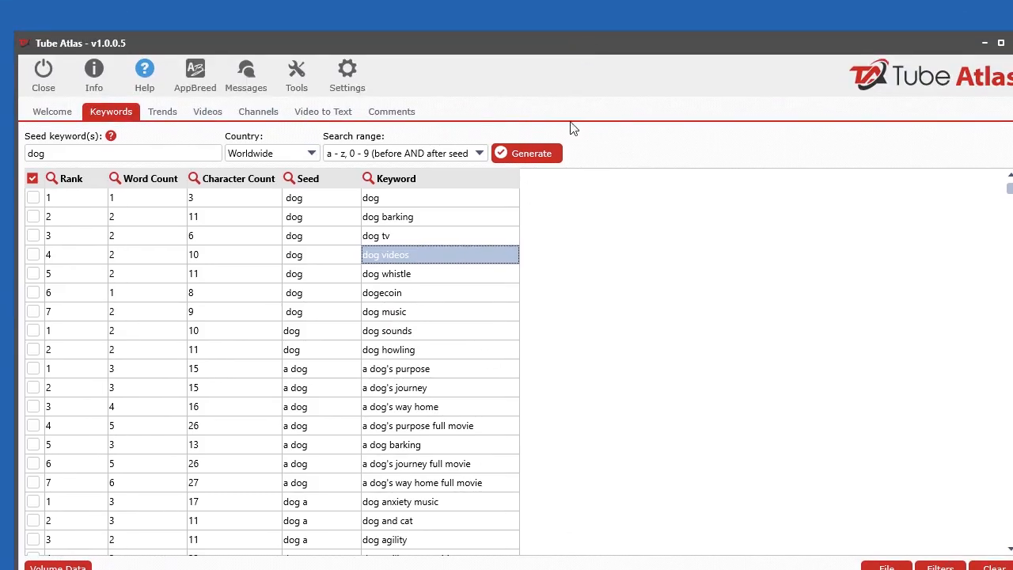
scroll(534, 175, down, 1)
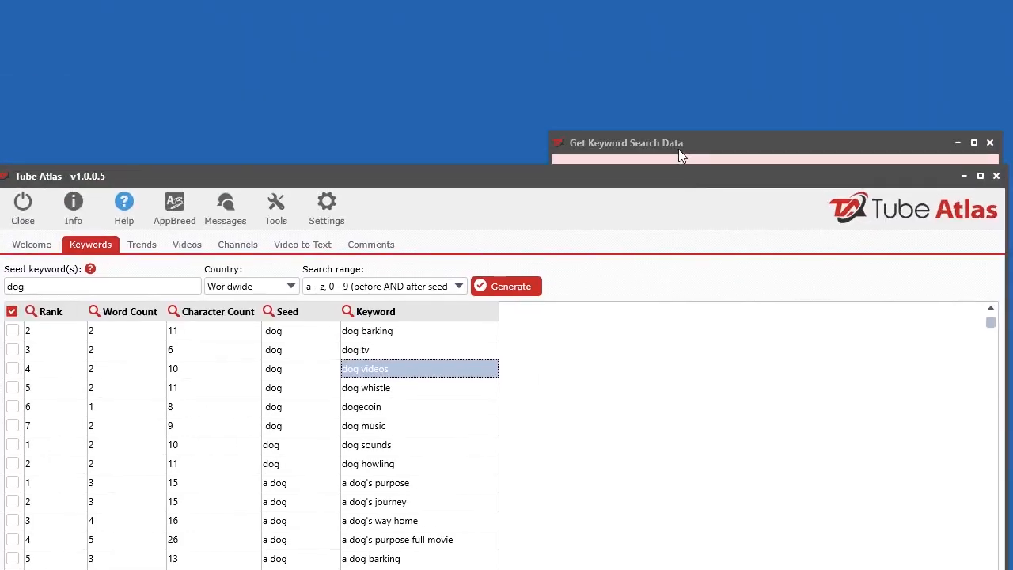
click(754, 142)
drag(755, 140, 449, 74)
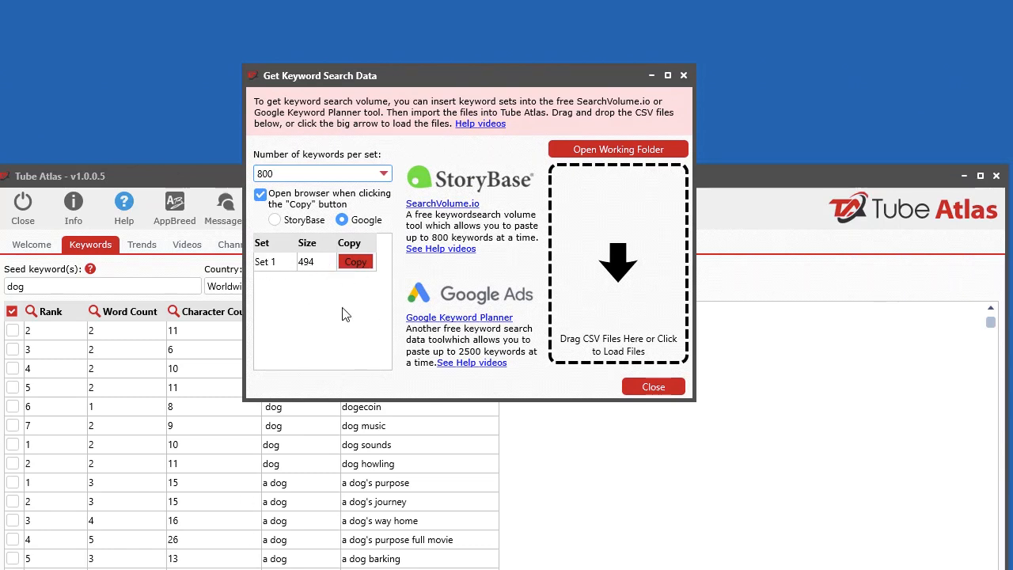
click(279, 174)
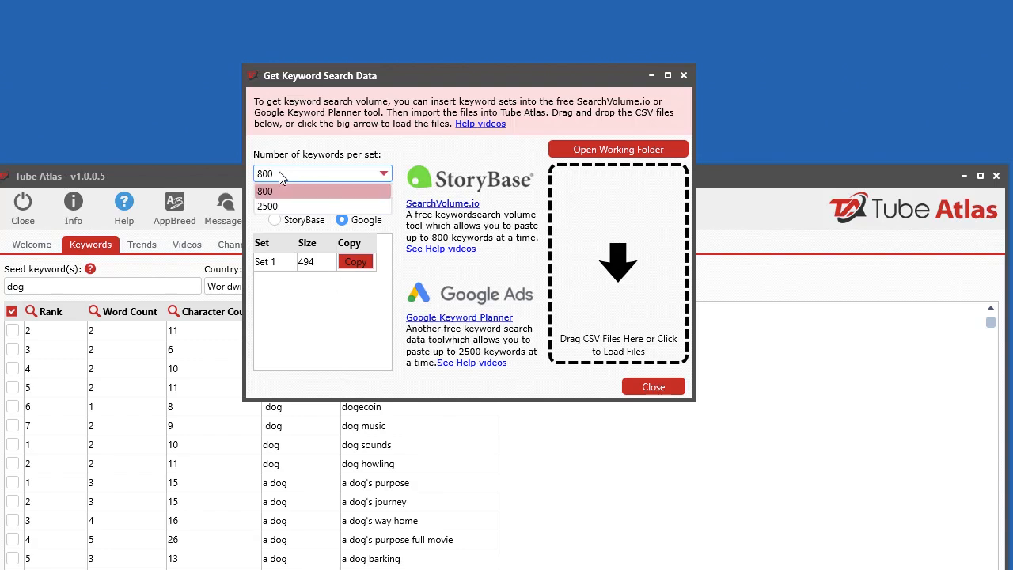
click(340, 155)
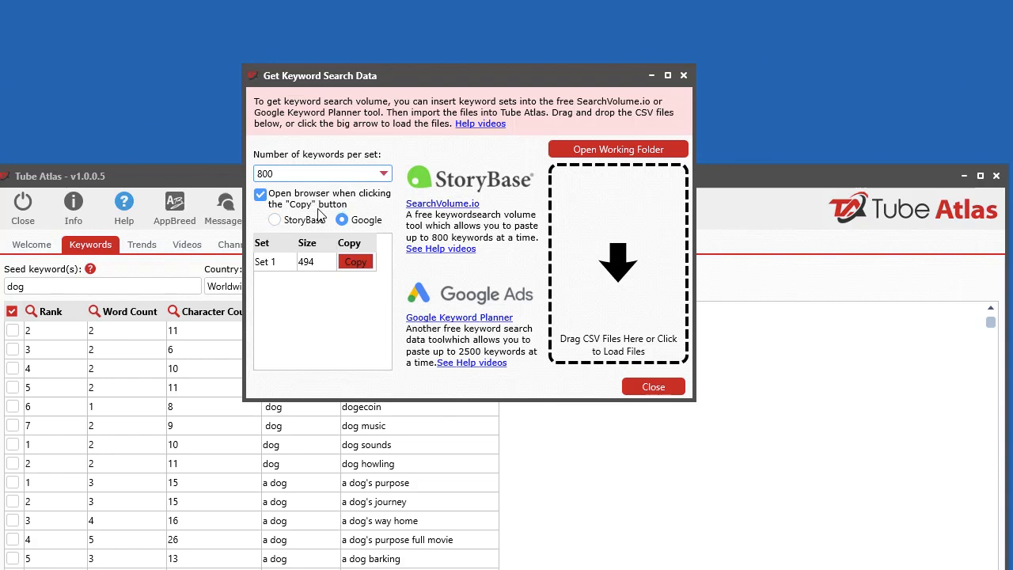
- Copy keyword Set 1 with Google as the browser target and skip the 2-step verification setup in Google Ads
click(351, 266)
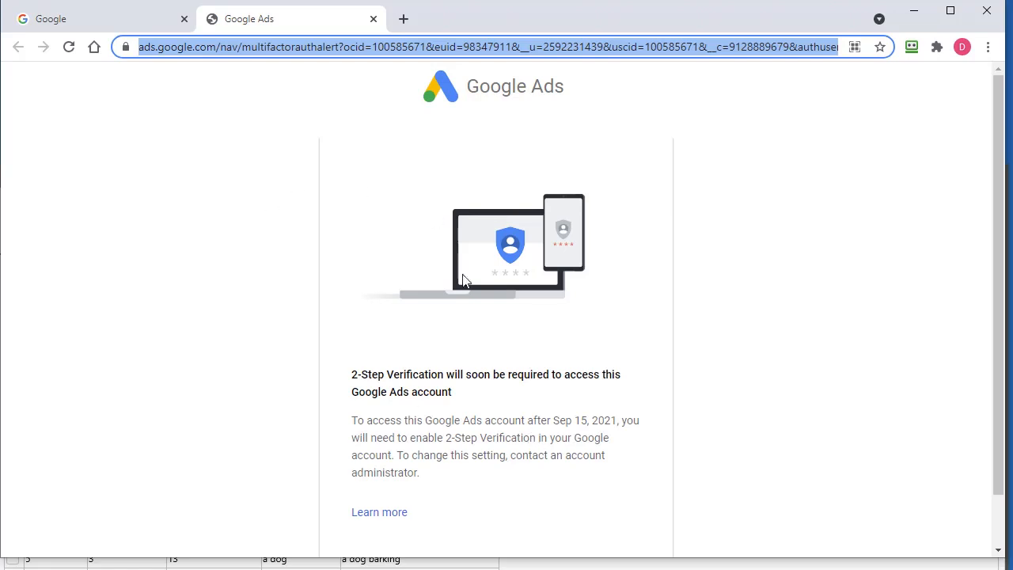
scroll(539, 428, down, 1)
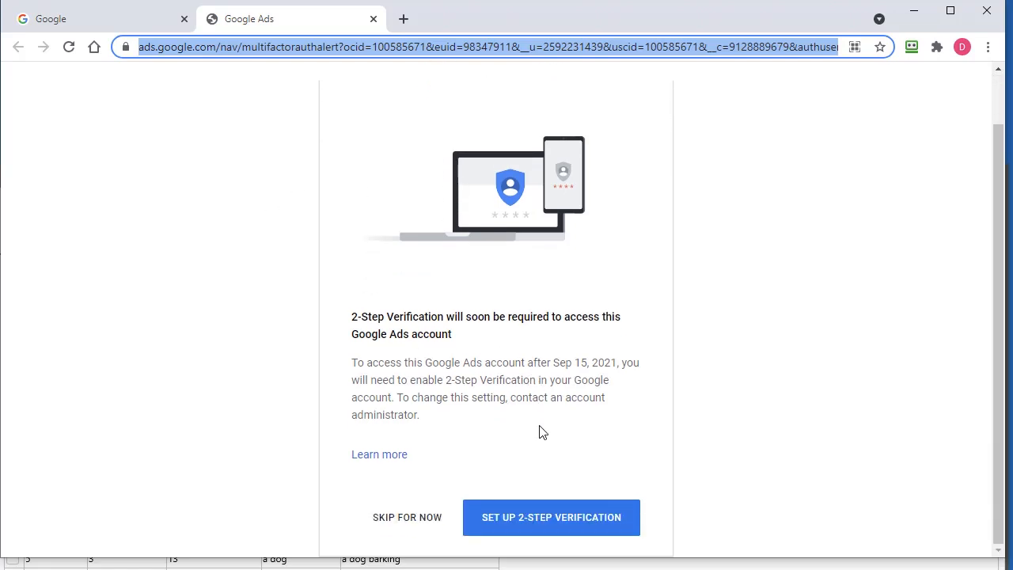
click(410, 523)
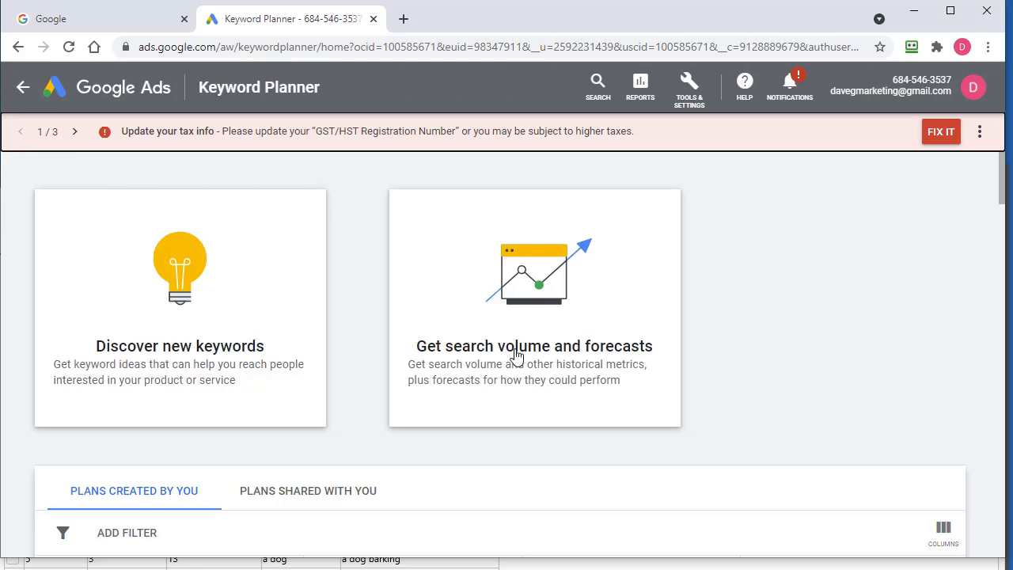
- Get search volume and forecasts in Keyword Planner for the pasted set of dog keywords
click(545, 355)
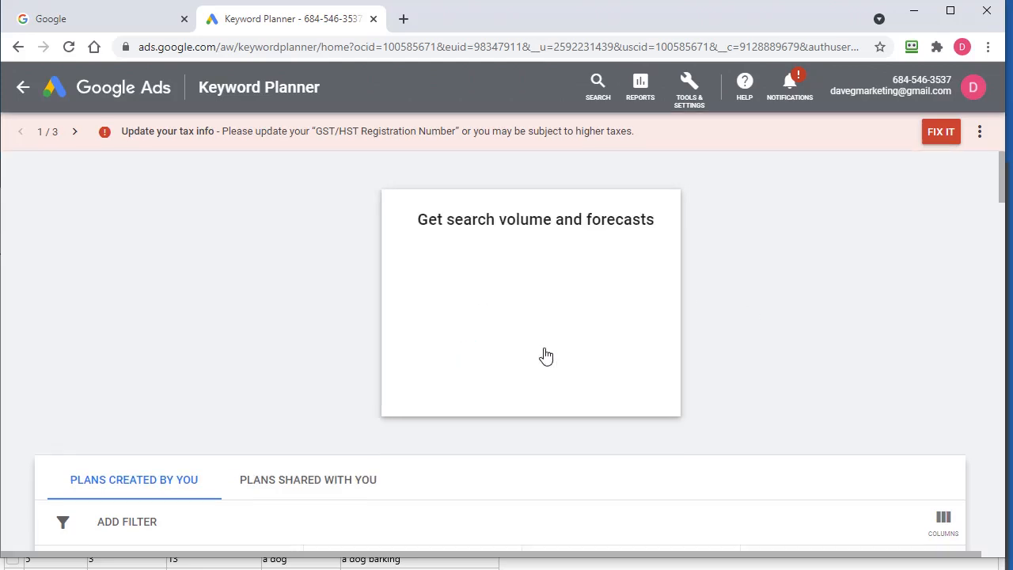
right_click(129, 275)
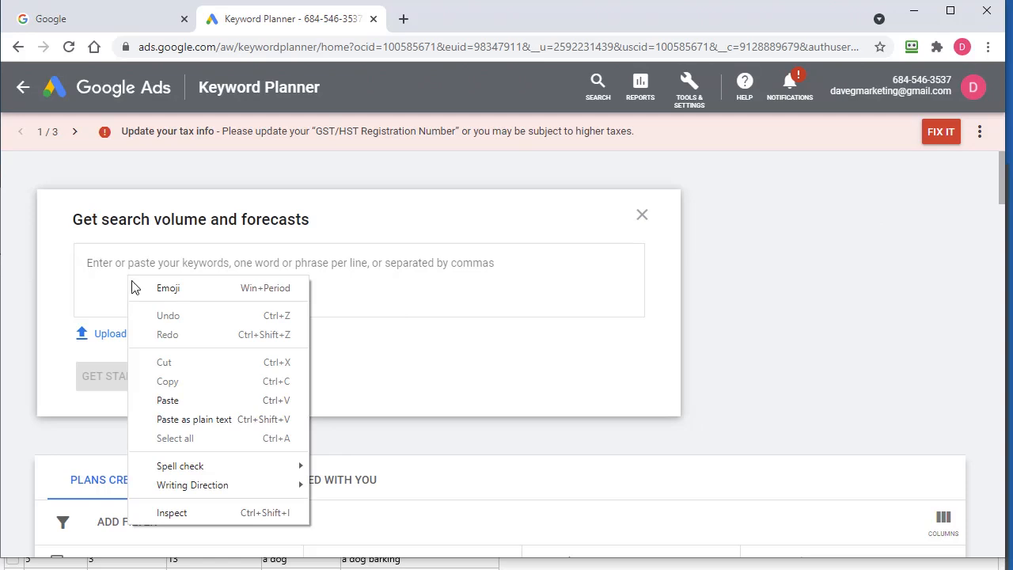
click(168, 400)
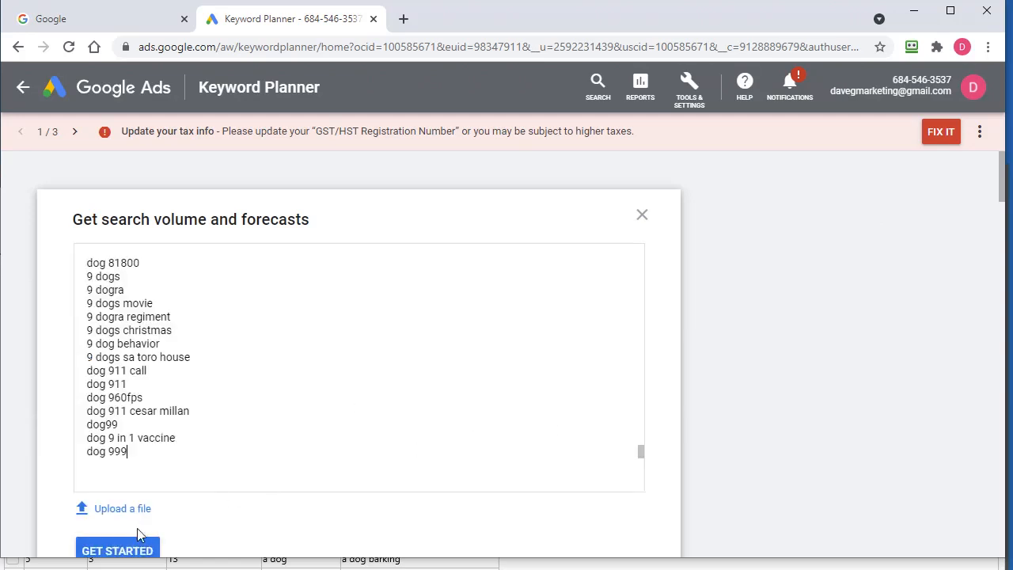
click(114, 550)
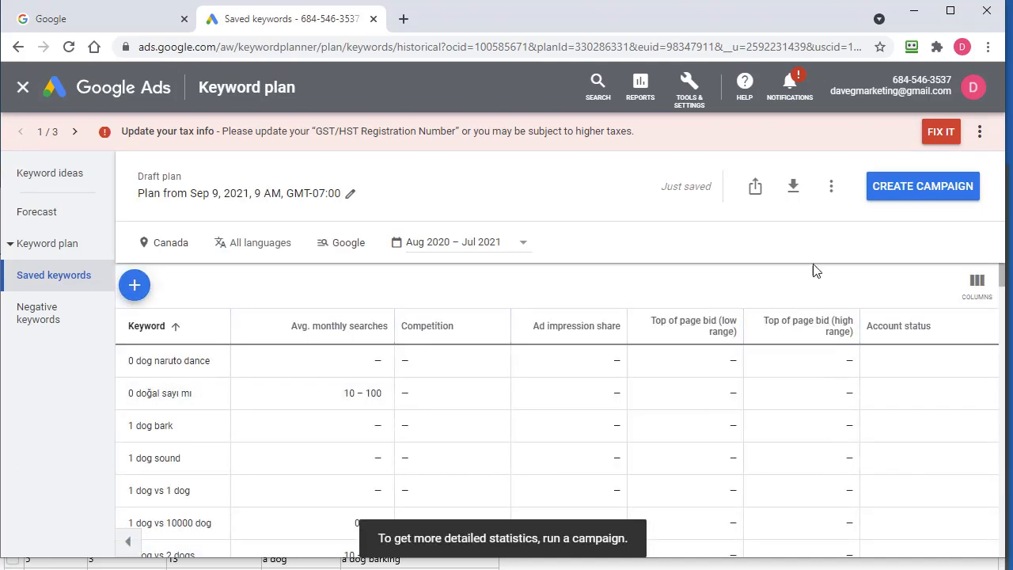
- Start downloading the keyword plan's historical metrics as a .csv file
click(793, 197)
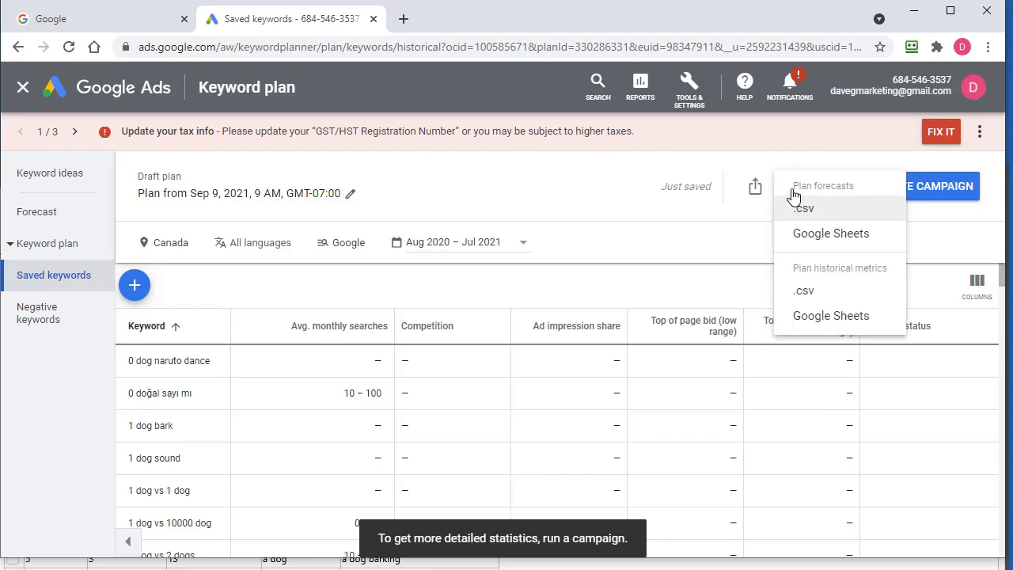
click(804, 291)
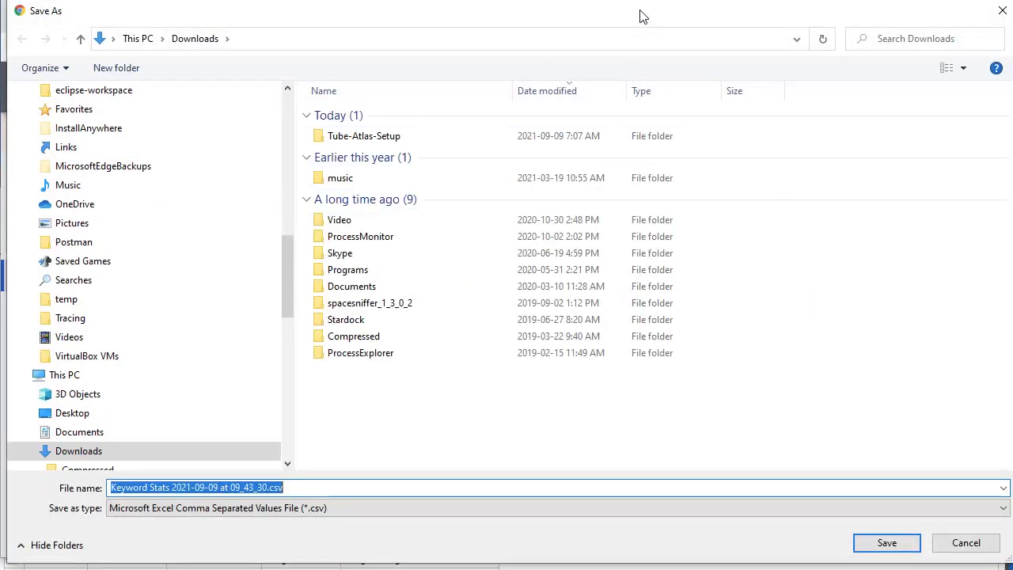
drag(641, 17, 570, 174)
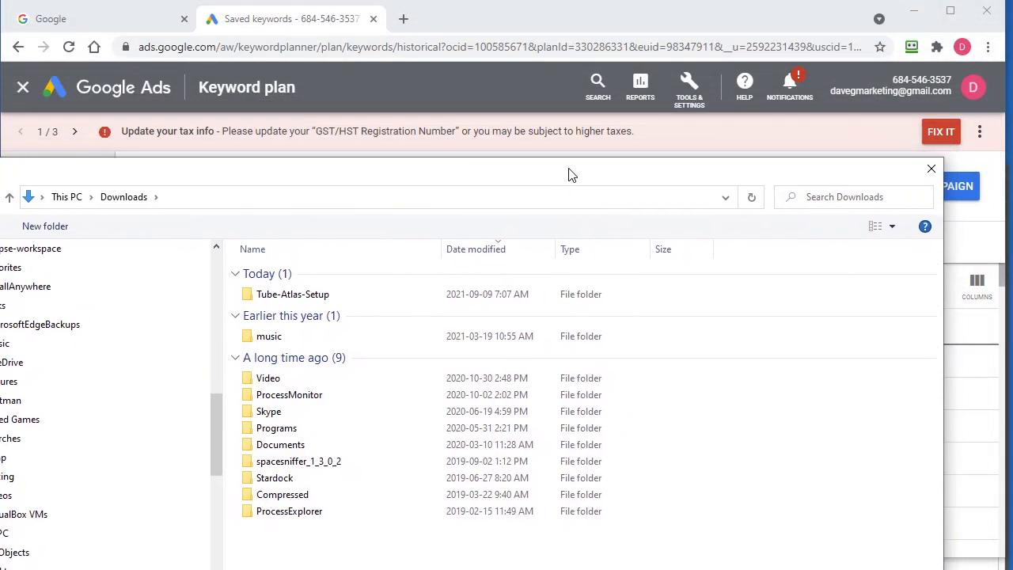
- Switch to Tube Atlas, open its working folder and copy the path of the Tube Atlas Saves folder
key(alt+Tab)
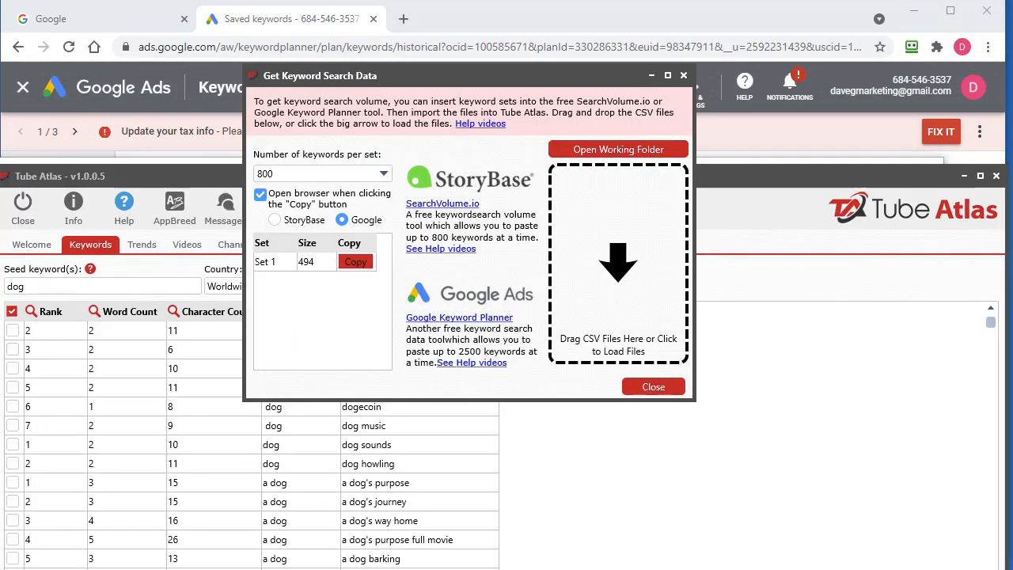
click(627, 156)
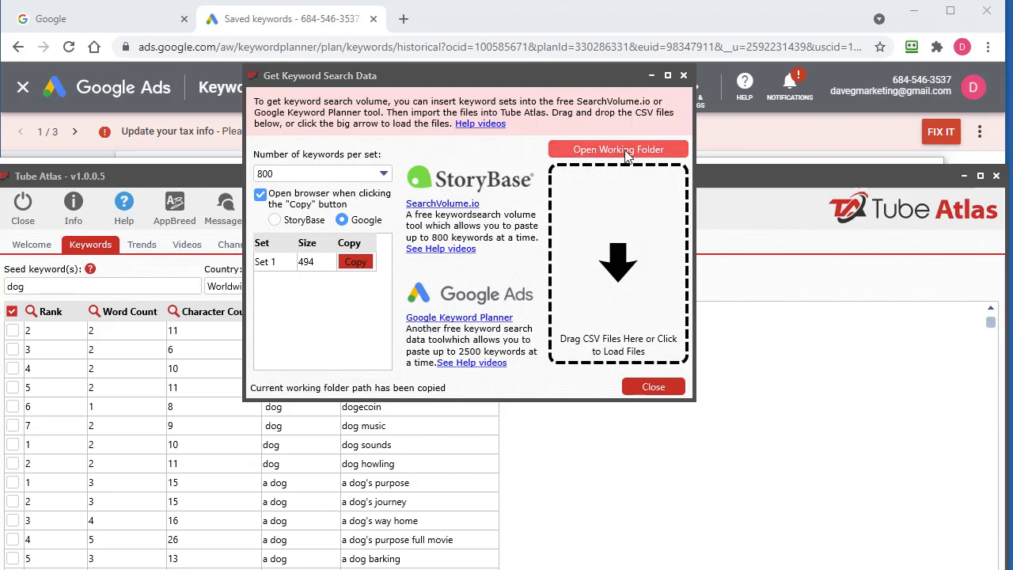
drag(1012, 28, 557, 13)
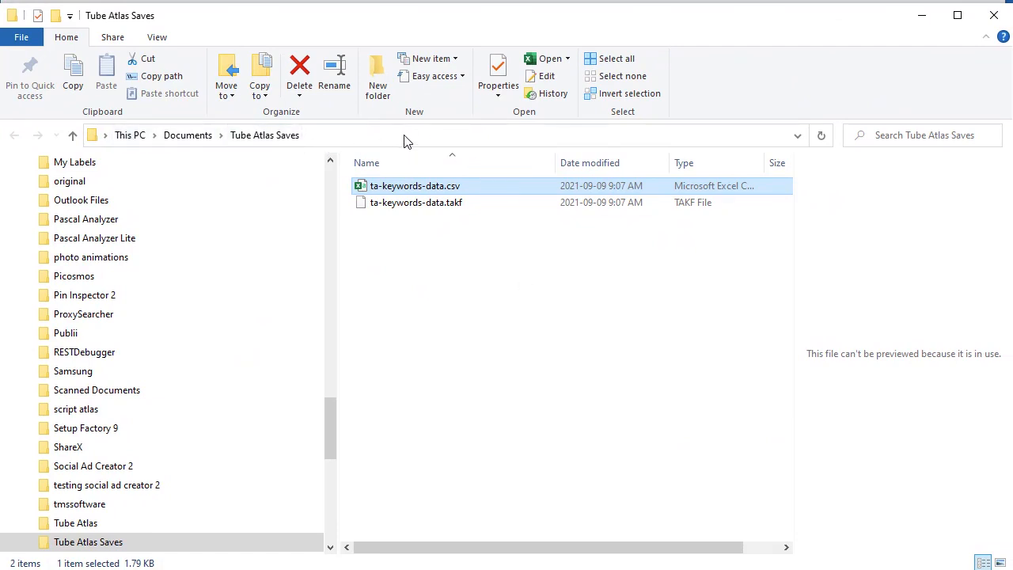
click(553, 135)
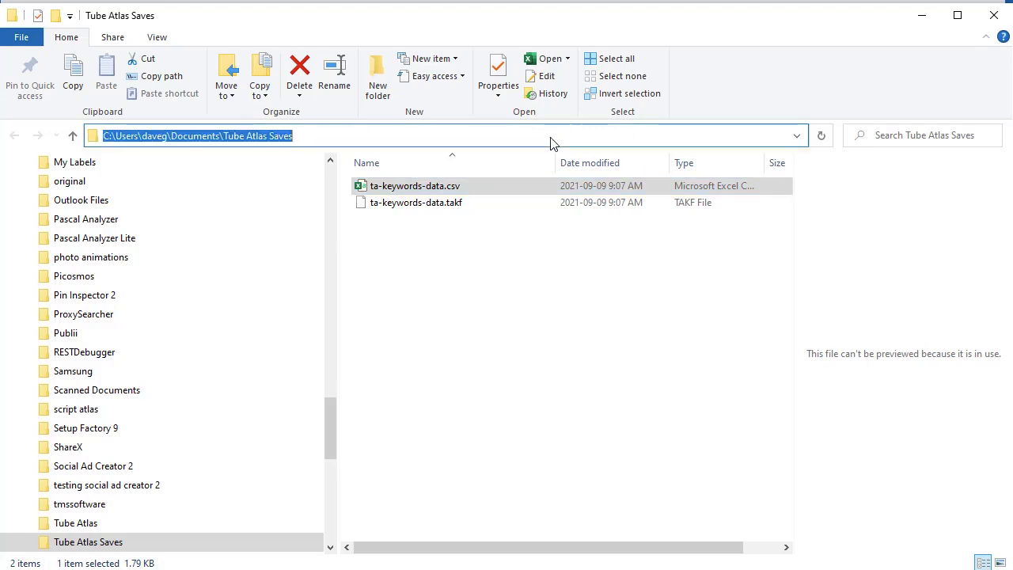
right_click(219, 135)
click(317, 181)
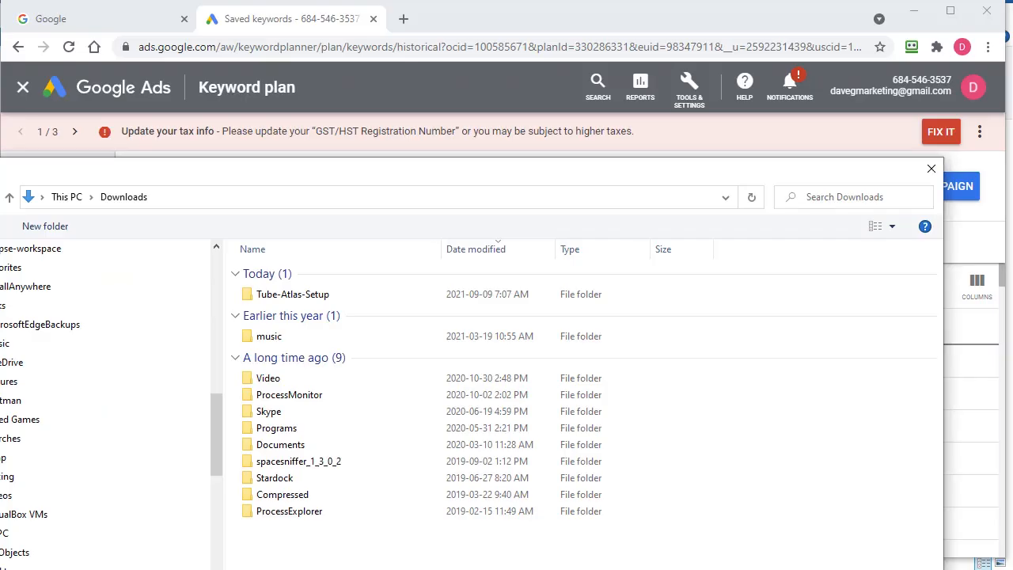
- Save the keyword stats CSV in the Tube Atlas Saves folder by using the copied folder path as the save location
drag(355, 163, 444, 82)
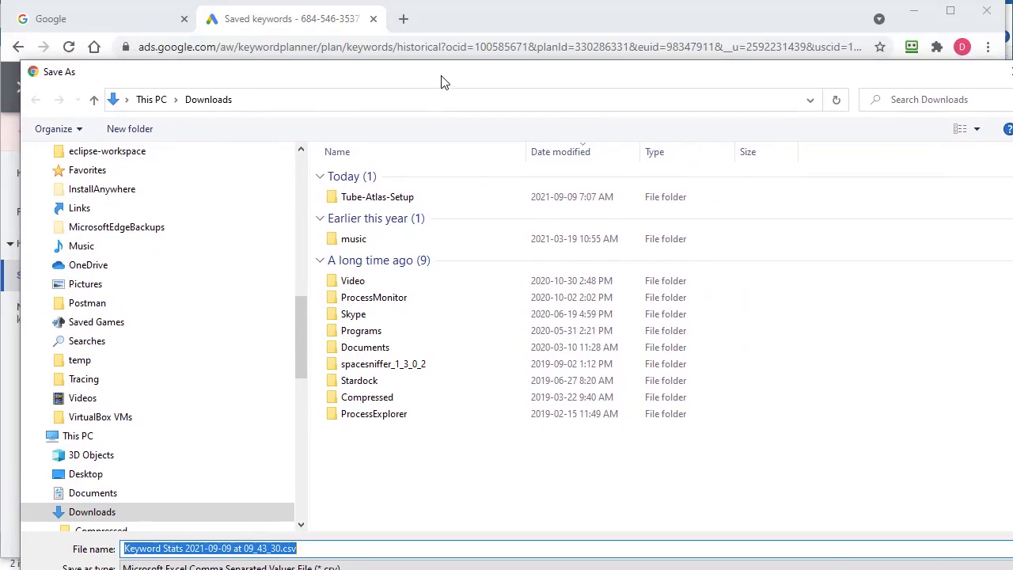
click(390, 106)
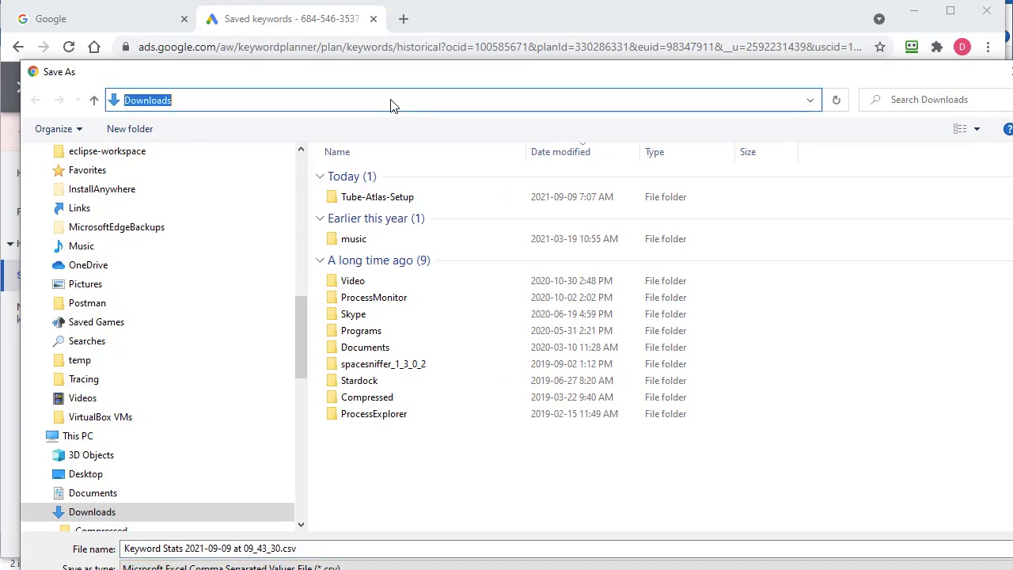
right_click(391, 101)
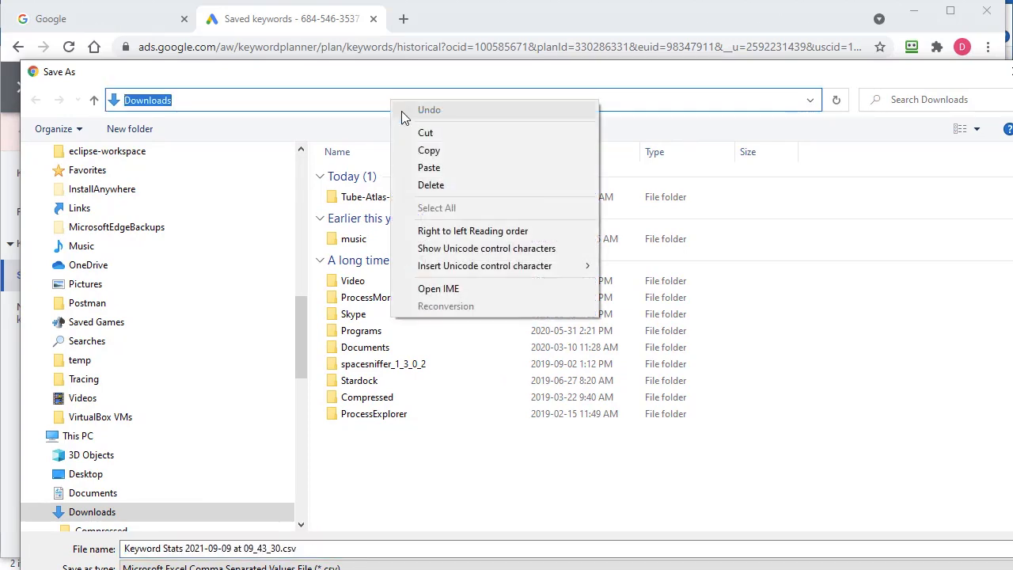
click(428, 168)
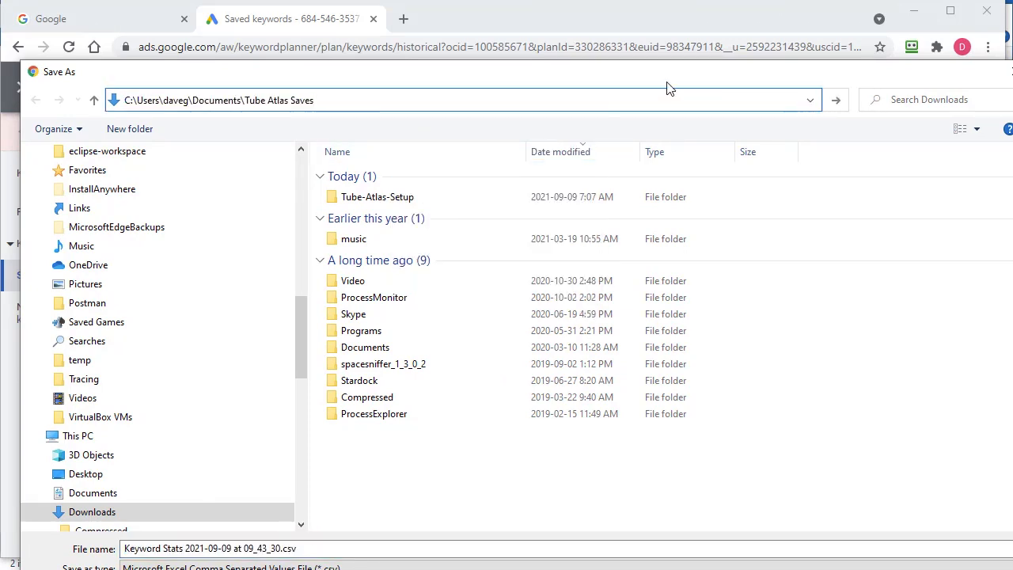
click(838, 103)
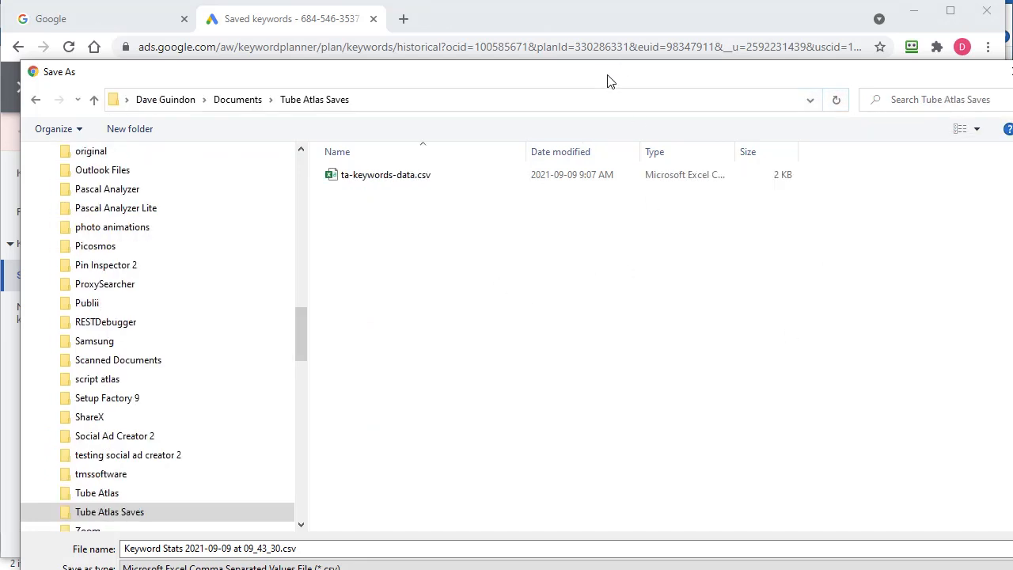
drag(607, 81, 590, 21)
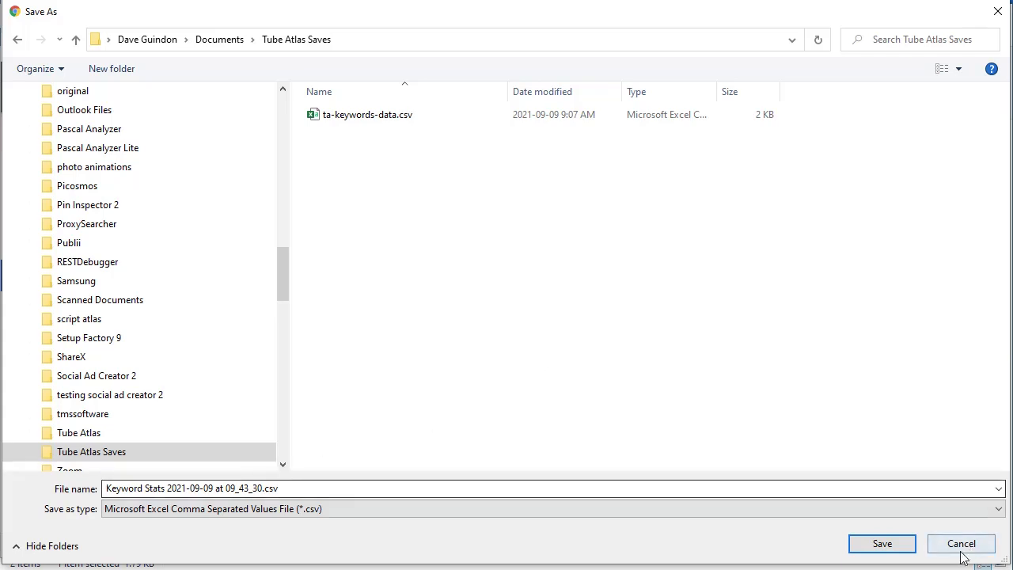
click(882, 545)
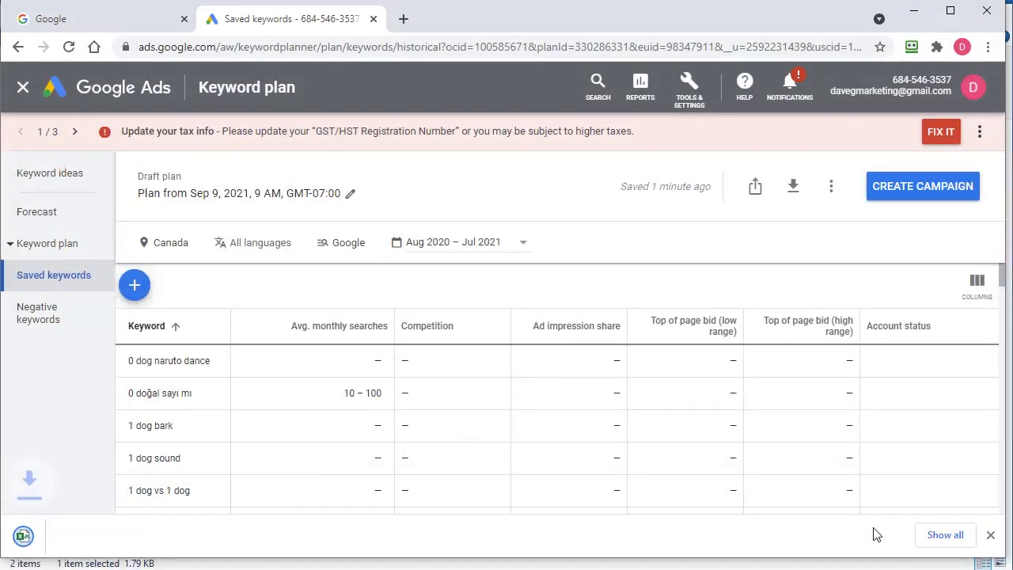
- Switch to the Tube Atlas Saves folder and import Keyword Stats 2021-09-09 at 09_43_30.csv into Tube Atlas's keyword search data
click(917, 13)
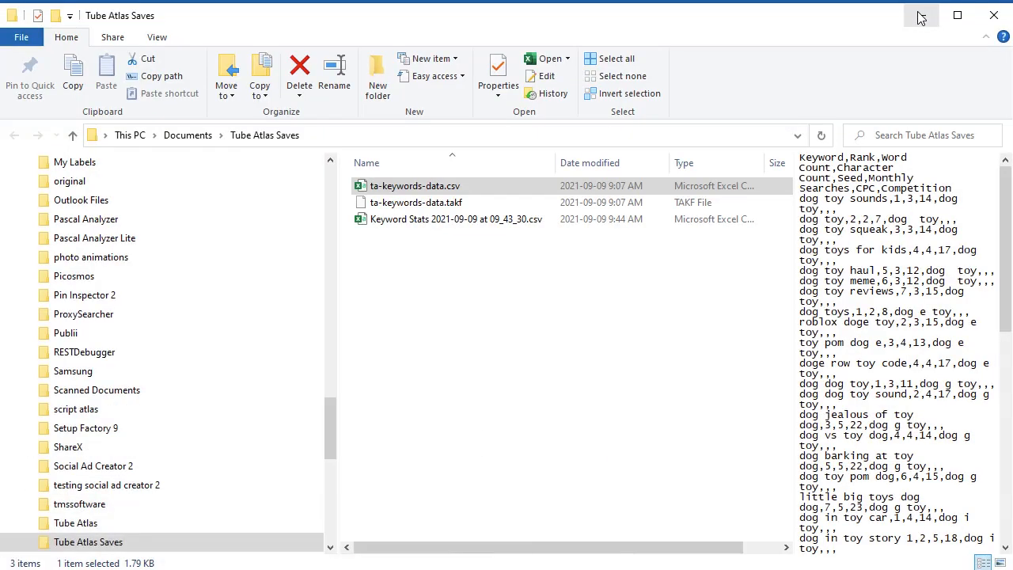
click(414, 278)
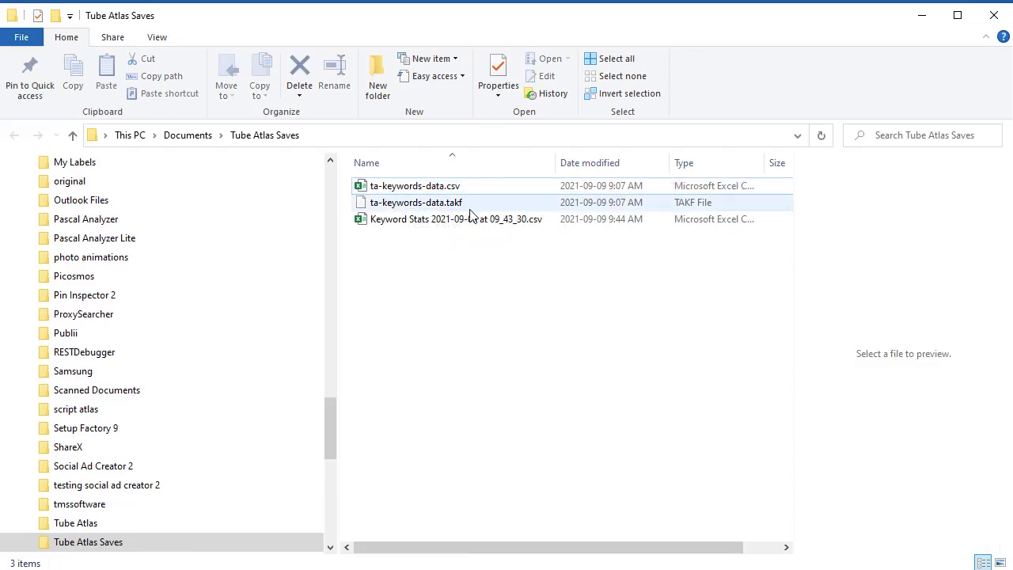
click(445, 227)
drag(502, 21, 349, 363)
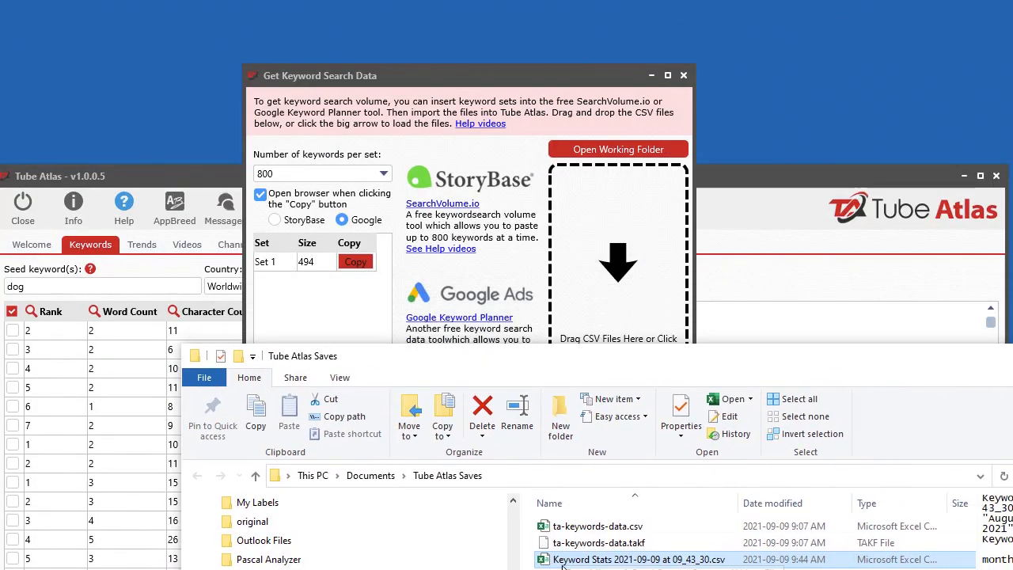
drag(578, 559, 614, 314)
click(685, 184)
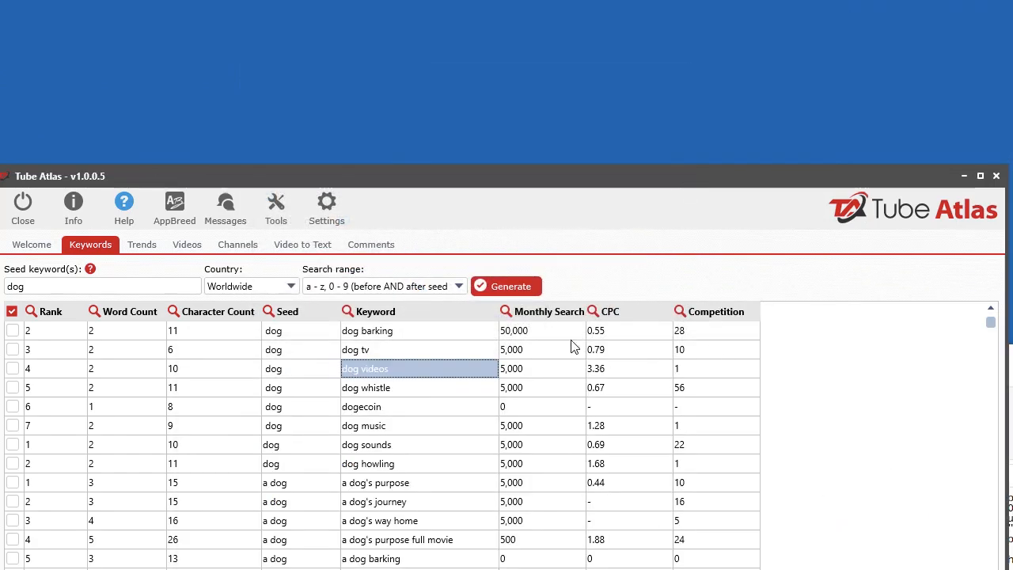
drag(689, 187, 693, 18)
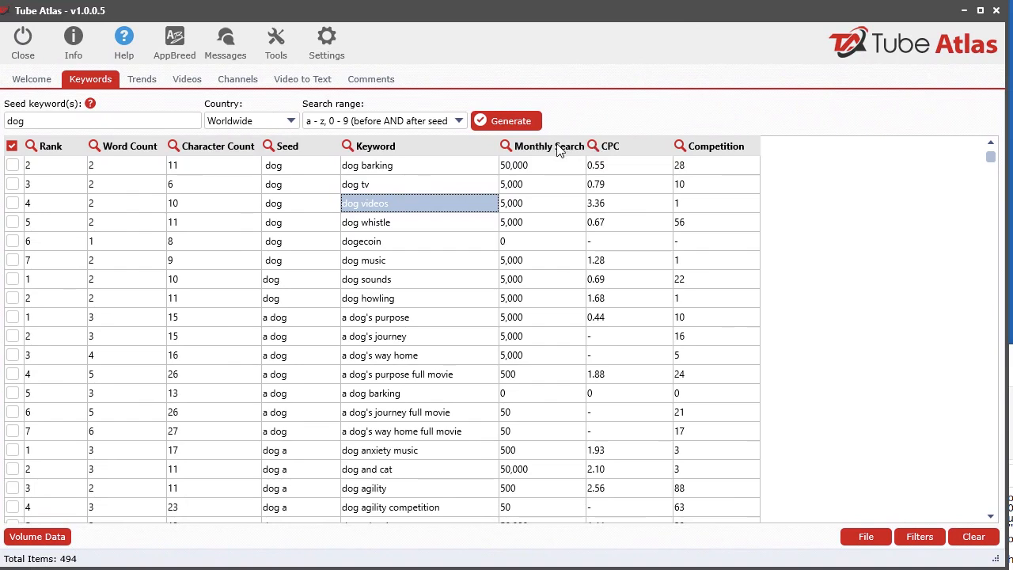
- Sort the keywords by CPC from highest to lowest and filter monthly searches to greater than 500
click(638, 147)
click(638, 150)
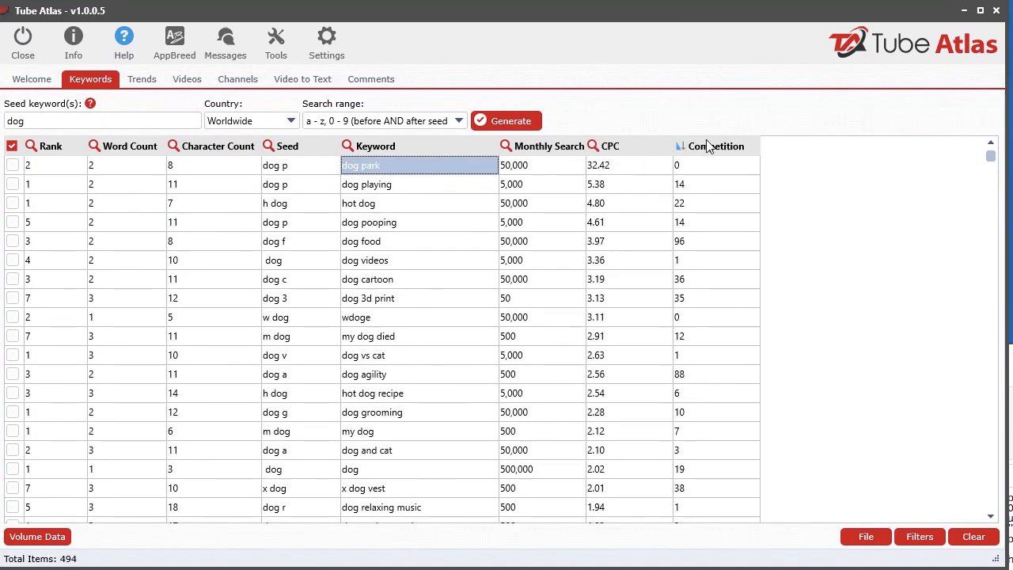
click(507, 148)
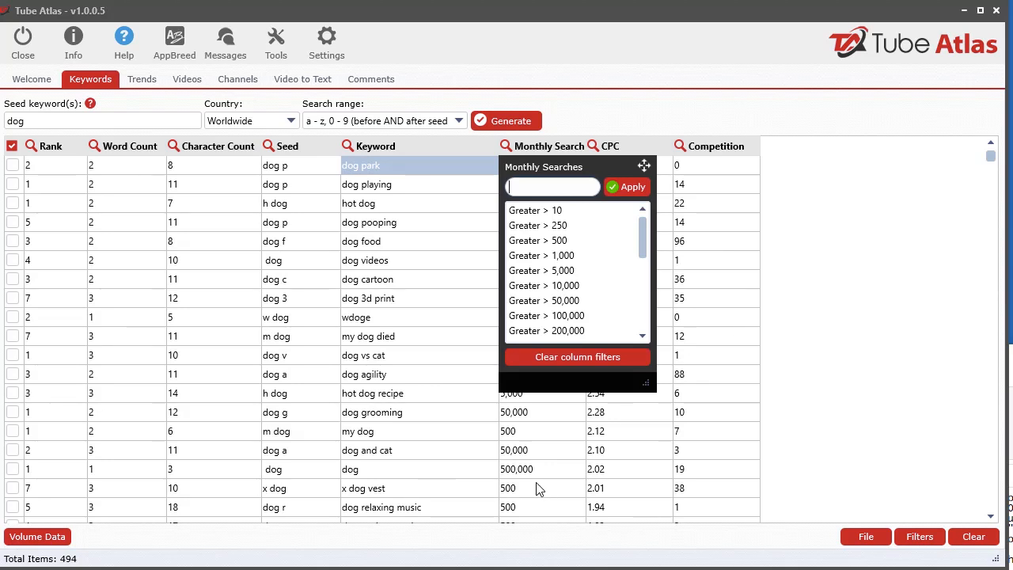
click(563, 242)
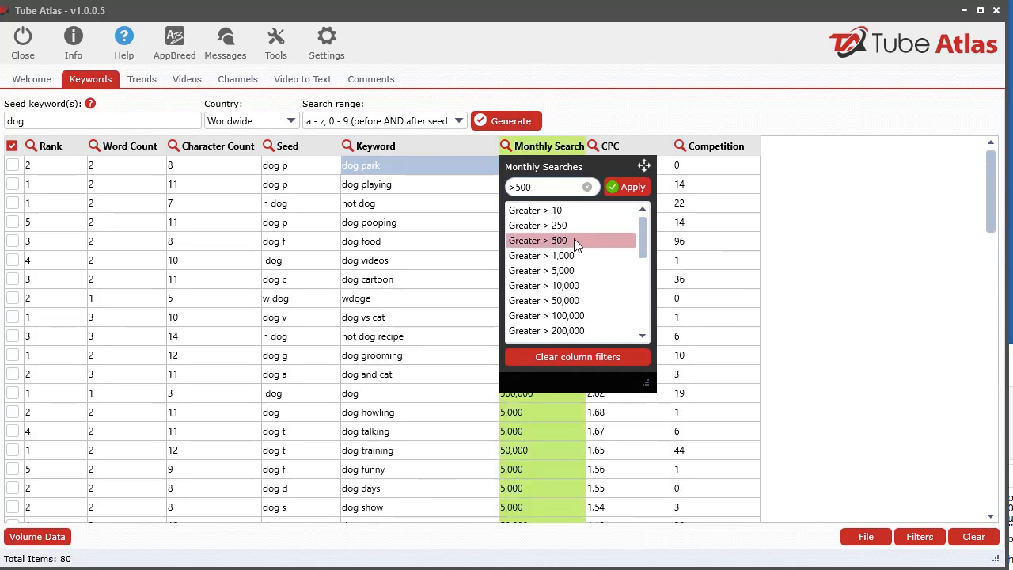
click(772, 253)
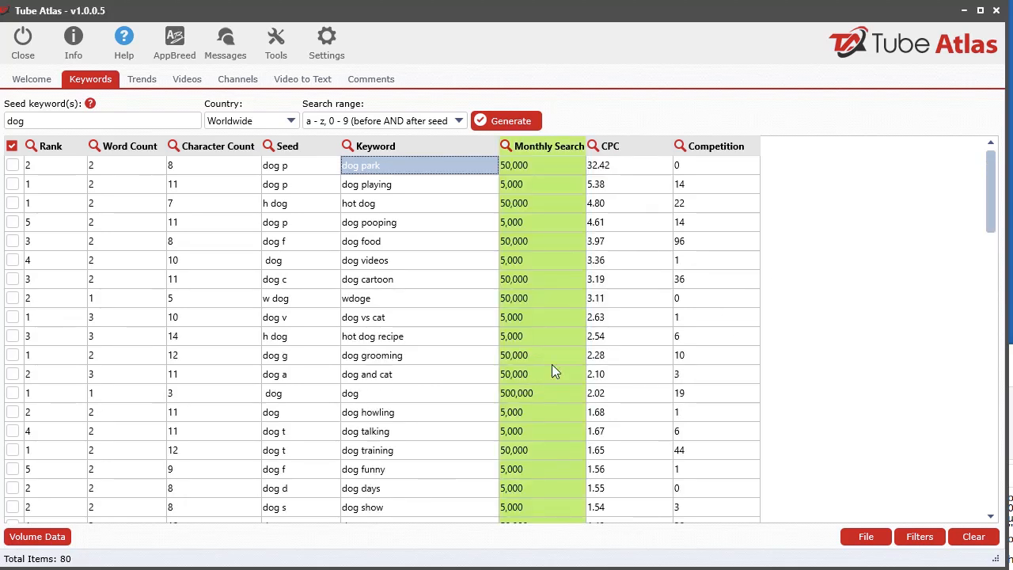
click(420, 145)
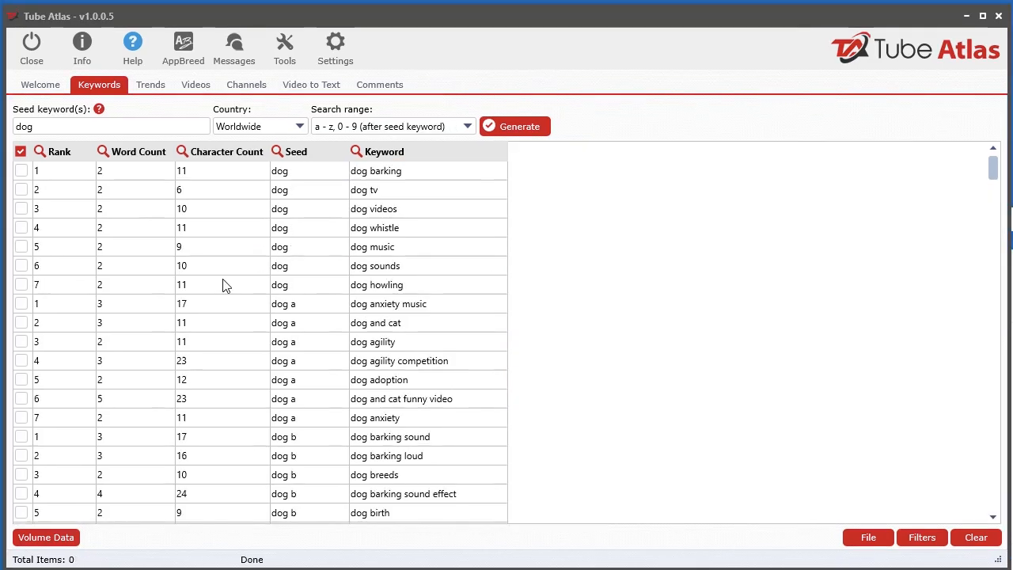
- Get search volume for the dog keyword list and copy Set 1 with StoryBase as the browser target
click(224, 285)
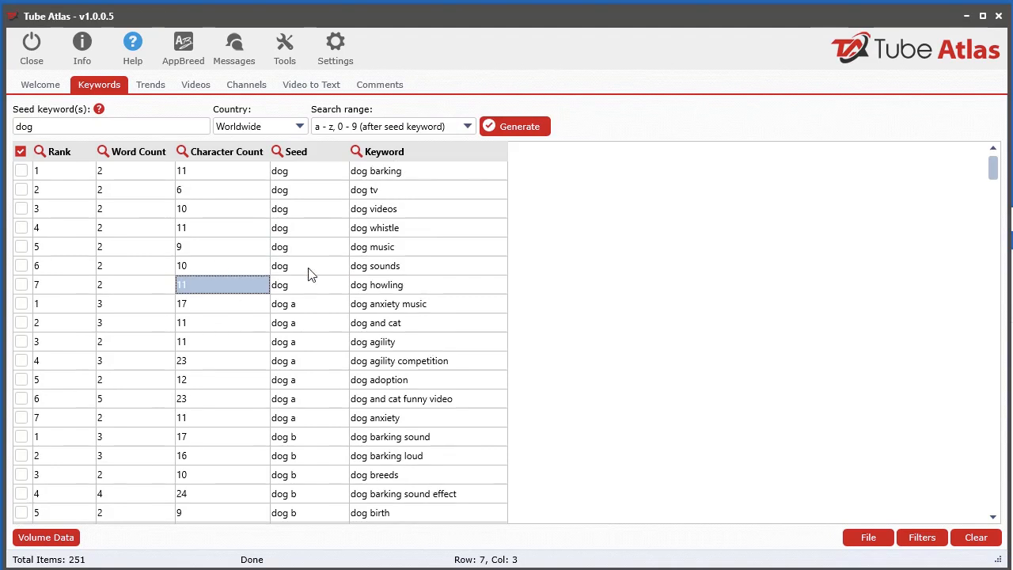
right_click(219, 214)
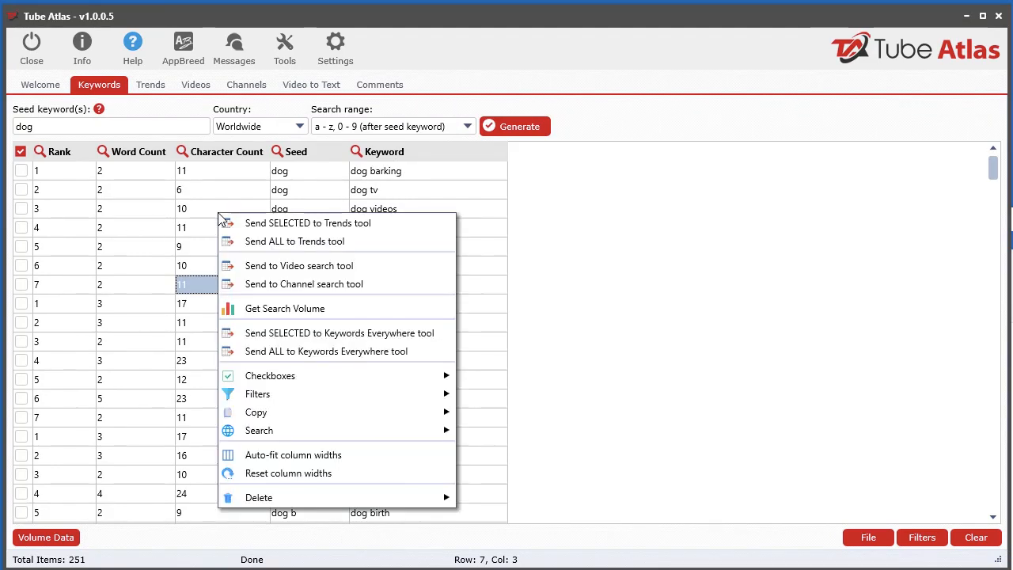
click(274, 310)
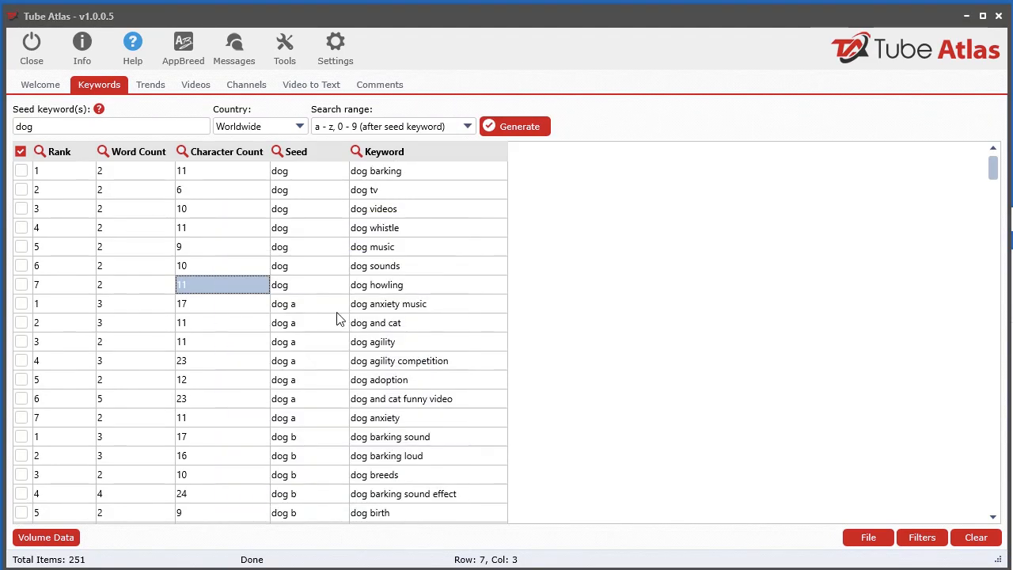
click(336, 281)
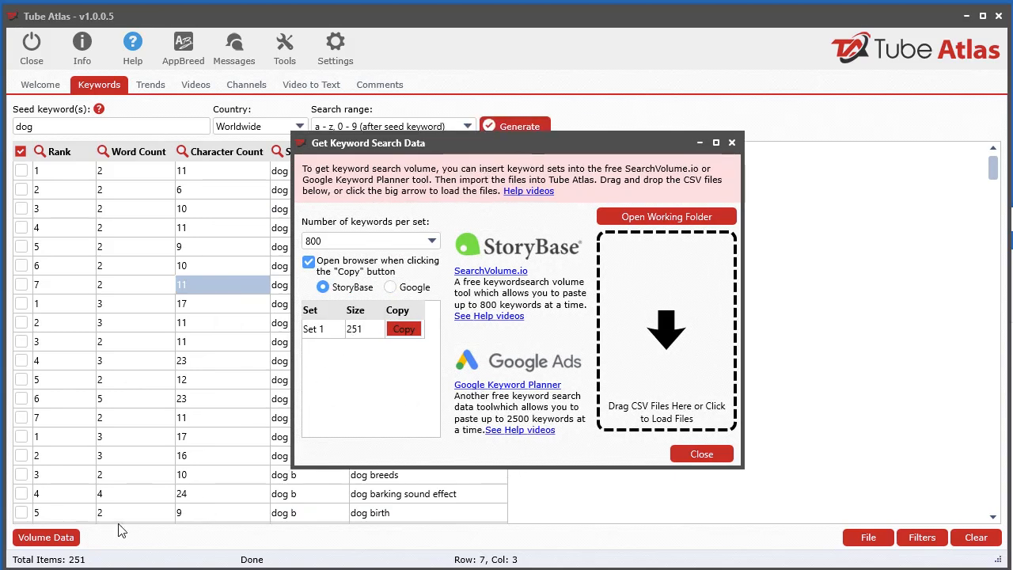
drag(504, 146, 481, 140)
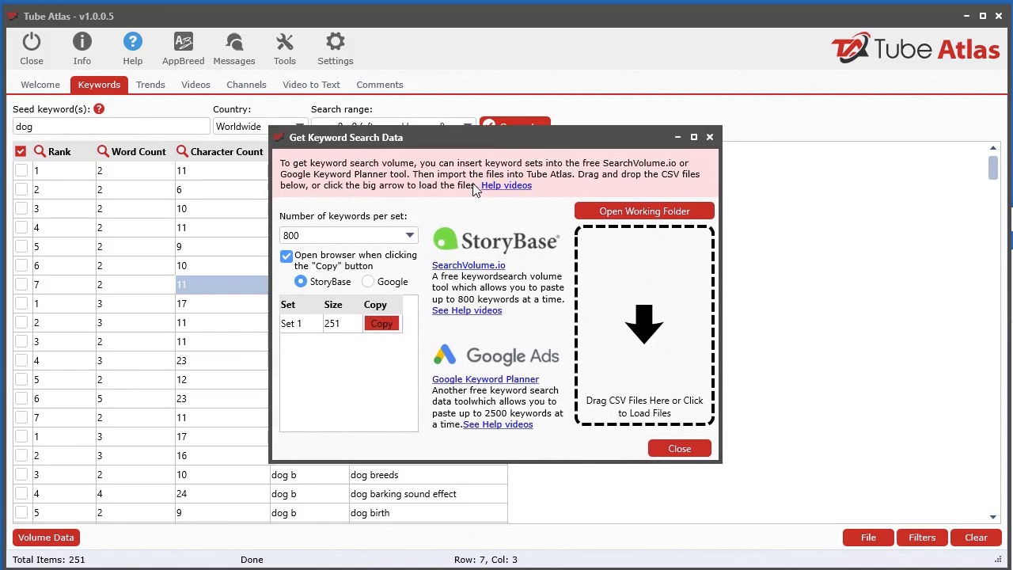
click(378, 327)
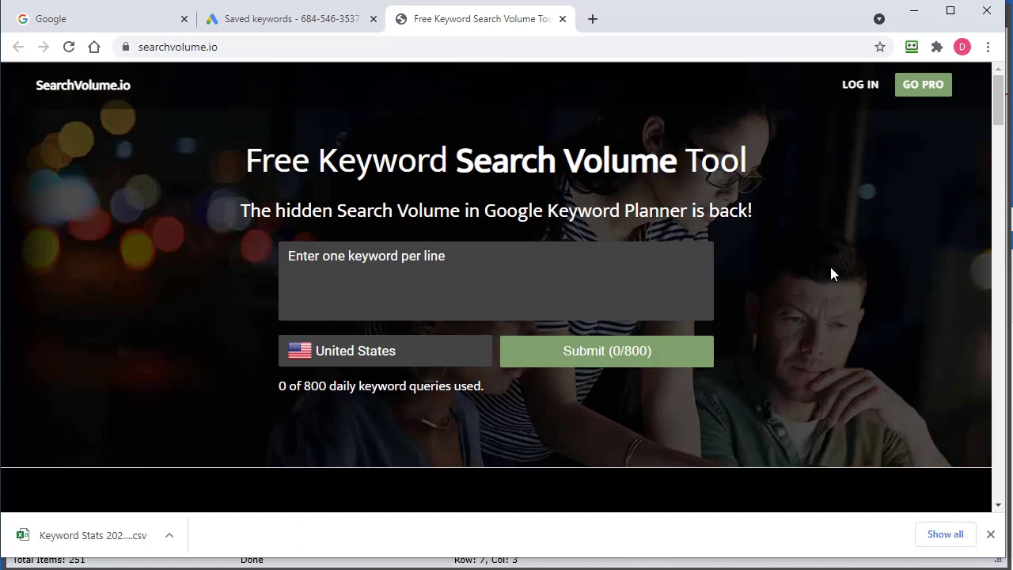
- Paste the copied dog keywords into SearchVolume.io and submit them for United States search volumes
click(990, 535)
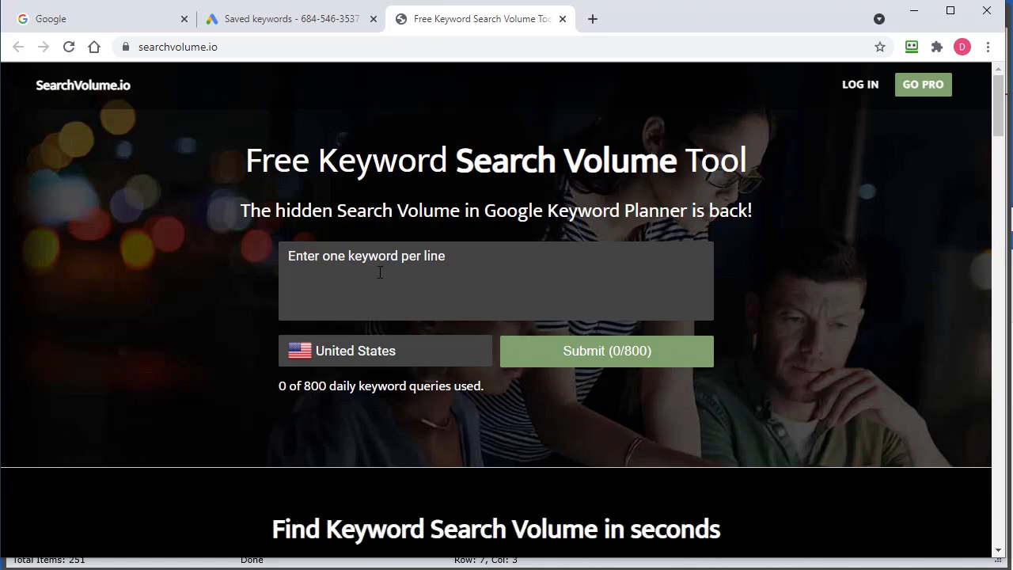
right_click(406, 274)
click(441, 398)
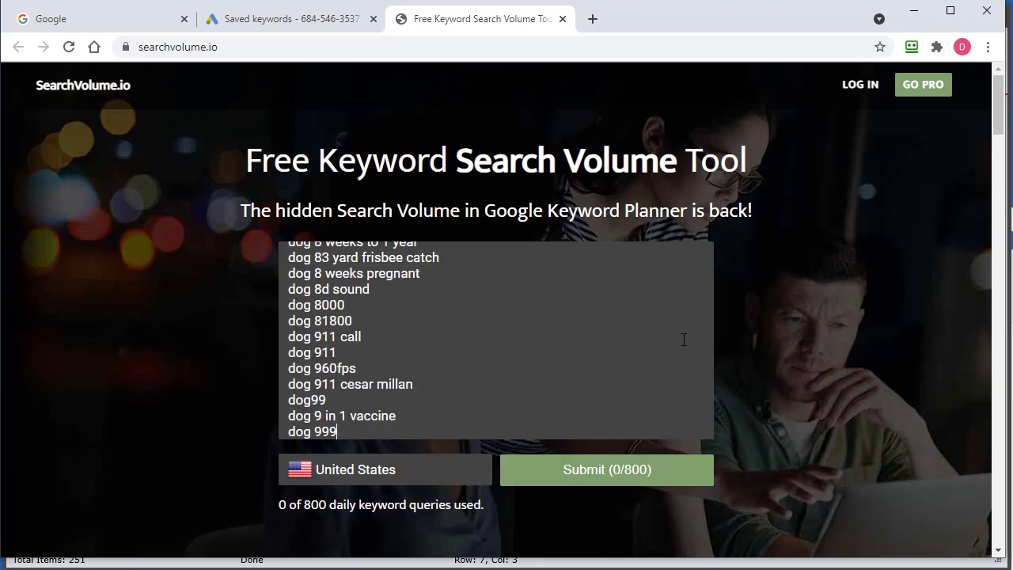
click(612, 470)
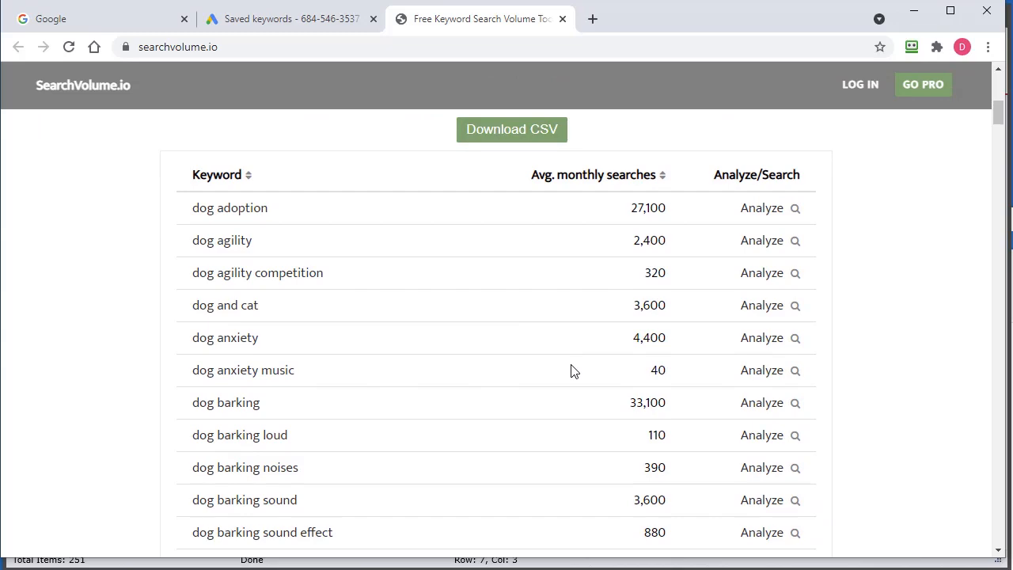
- Download the search volume results as export.csv into the Tube Atlas Saves folder and return to Tube Atlas
click(532, 139)
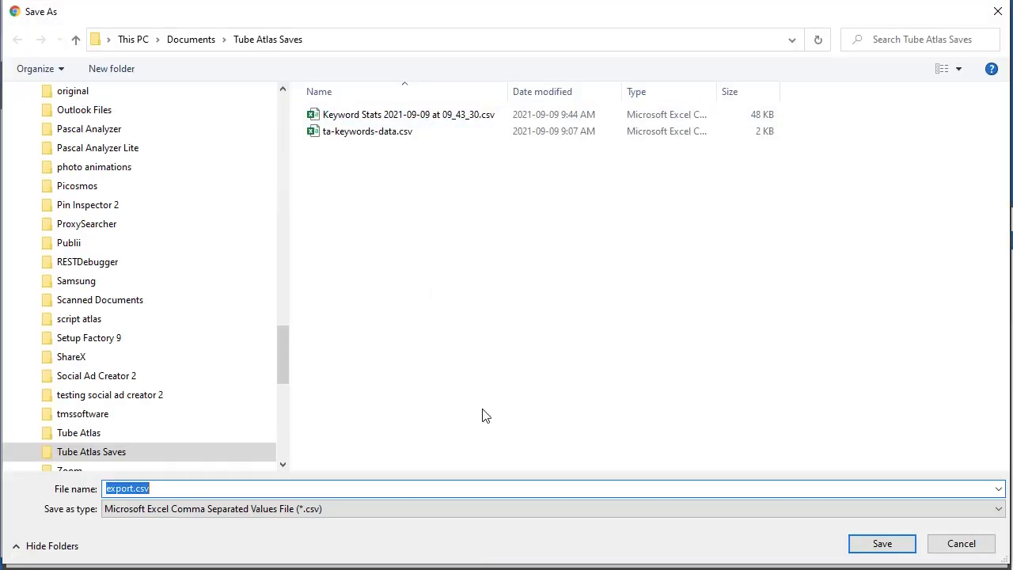
click(883, 544)
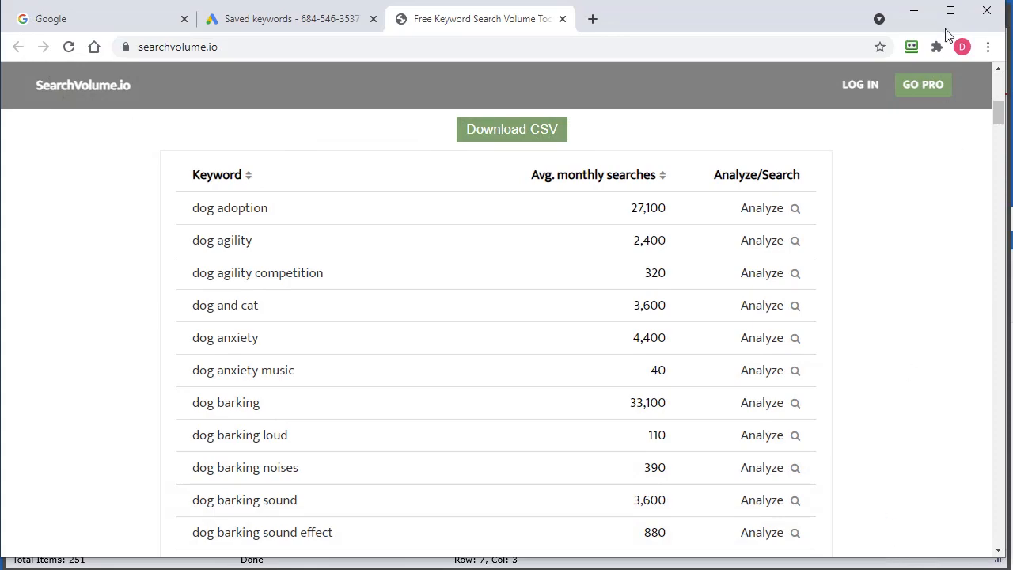
click(914, 11)
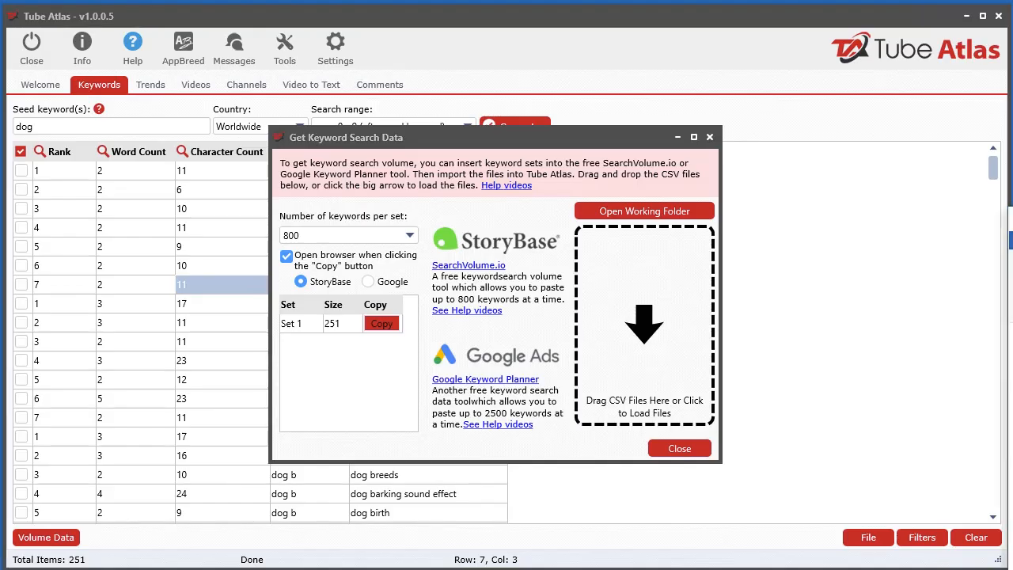
- Import export.csv from the Tube Atlas Saves folder into the keyword search data and sort the keywords by monthly searches, highest first
drag(1011, 220, 854, 117)
drag(787, 115, 564, 495)
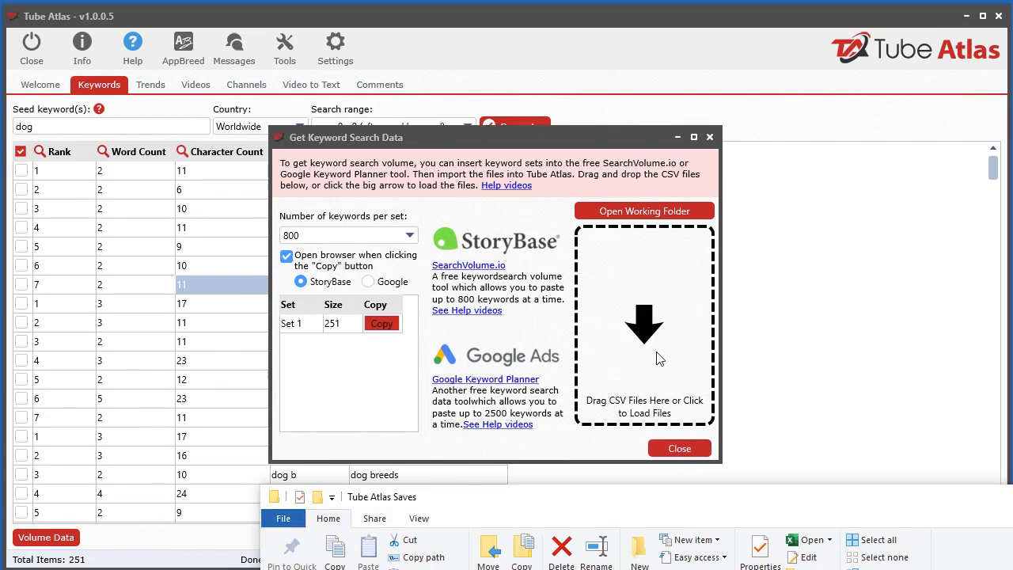
click(677, 446)
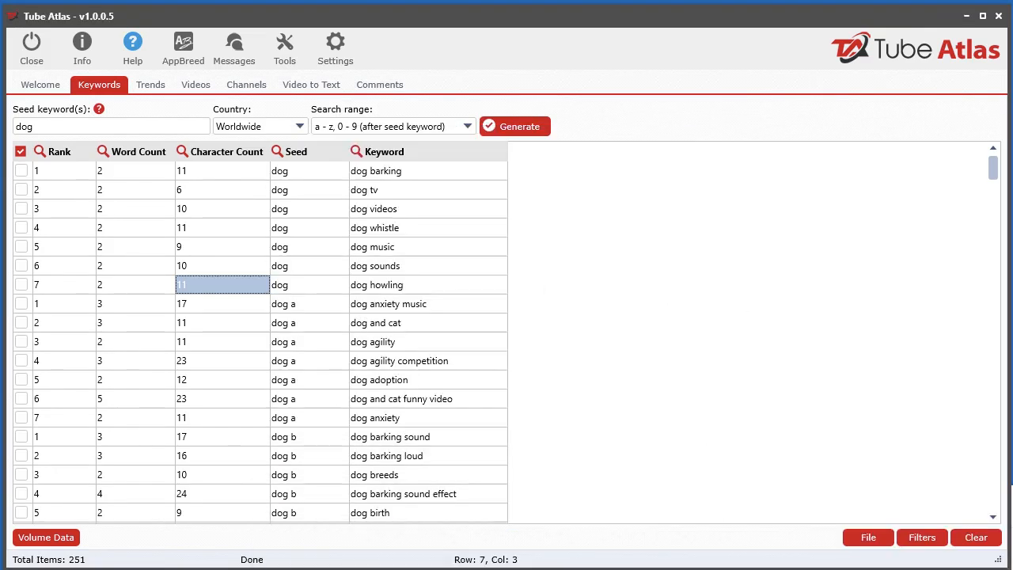
key(alt+Tab)
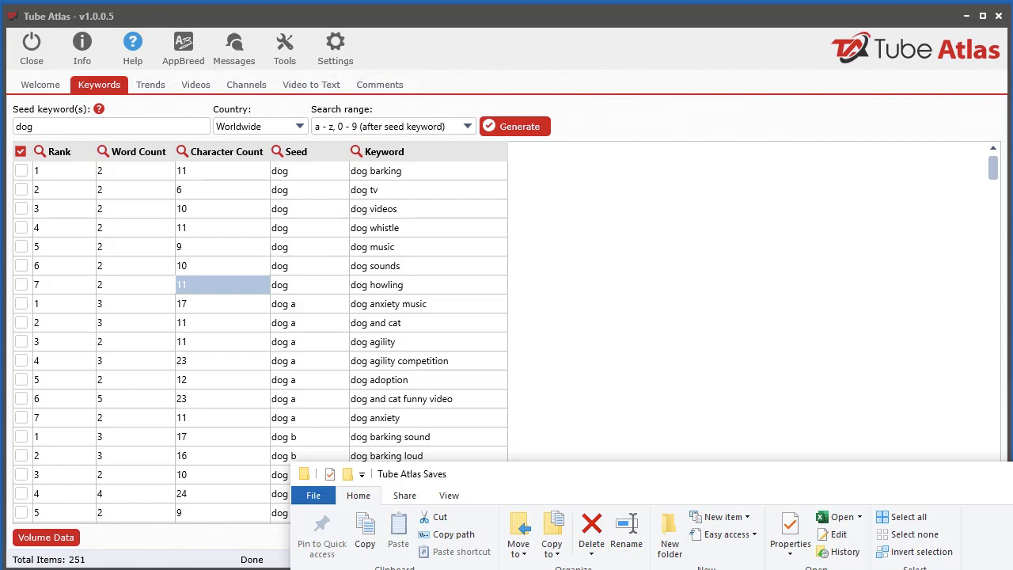
click(583, 511)
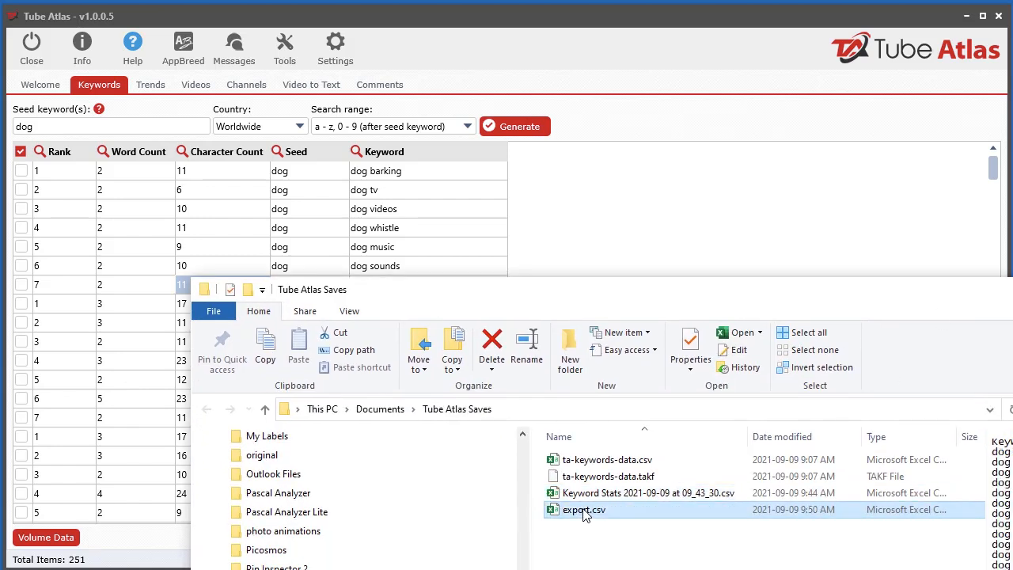
drag(583, 513, 683, 236)
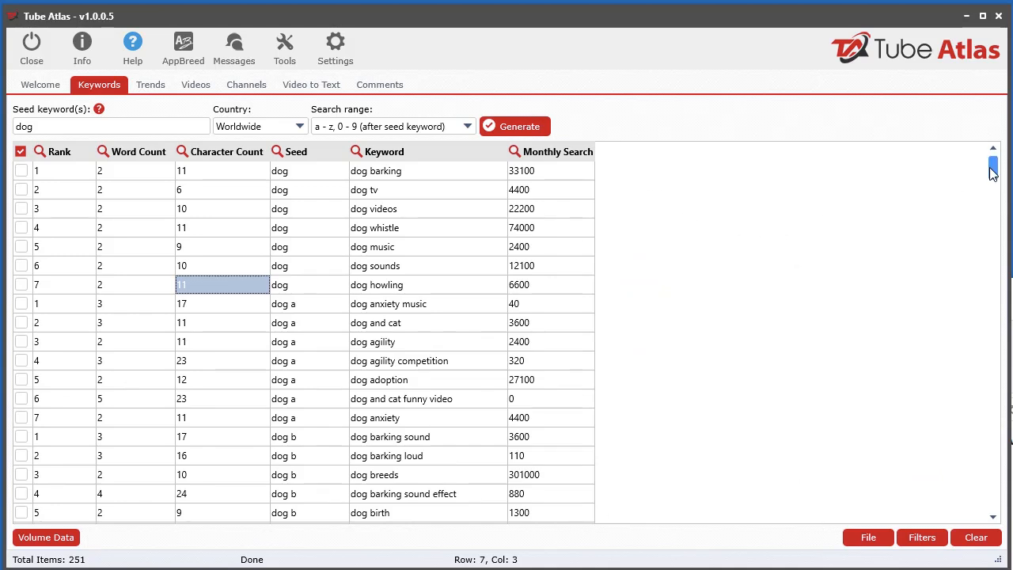
click(567, 157)
click(567, 157)
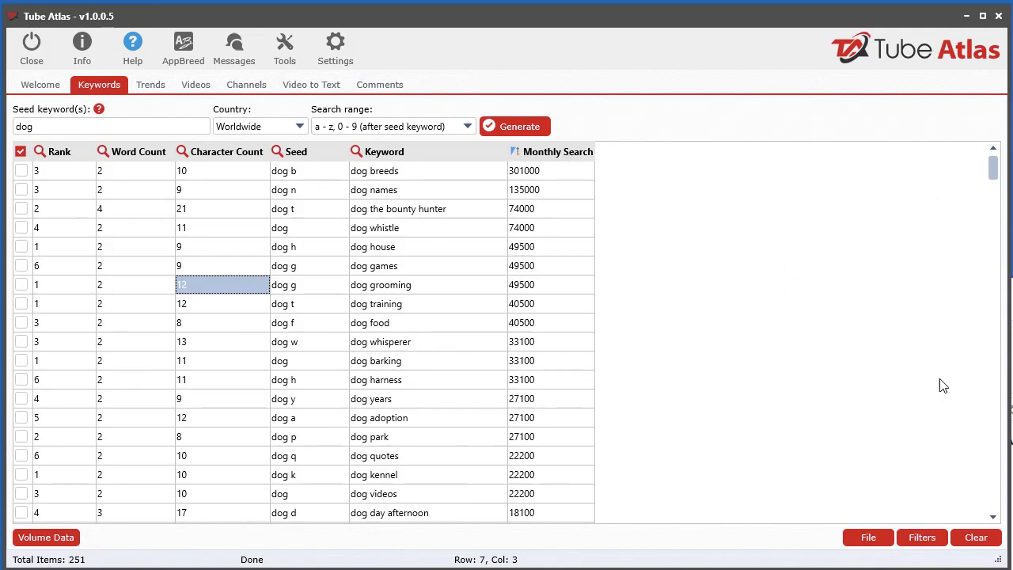
- Review the SearchVolume.io results and the Google Ads saved keywords in the browser, and return to Tube Atlas
key(alt+Tab)
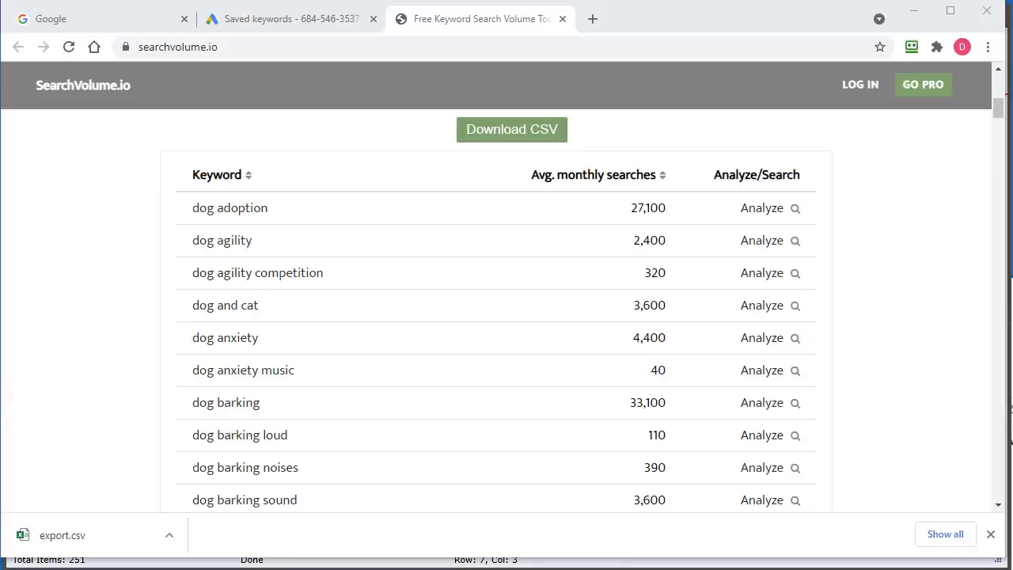
scroll(610, 356, down, 3)
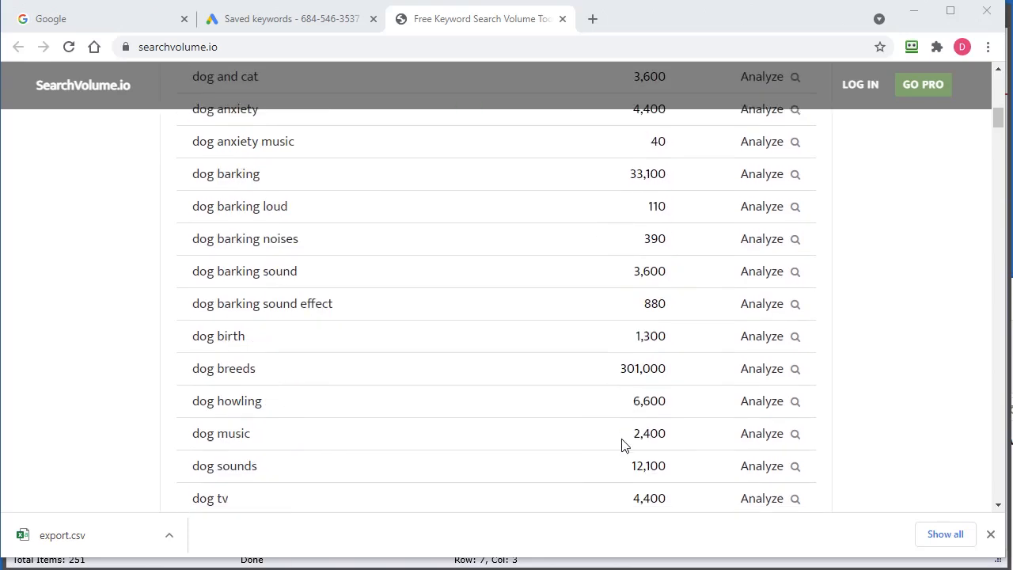
scroll(625, 486, up, 6)
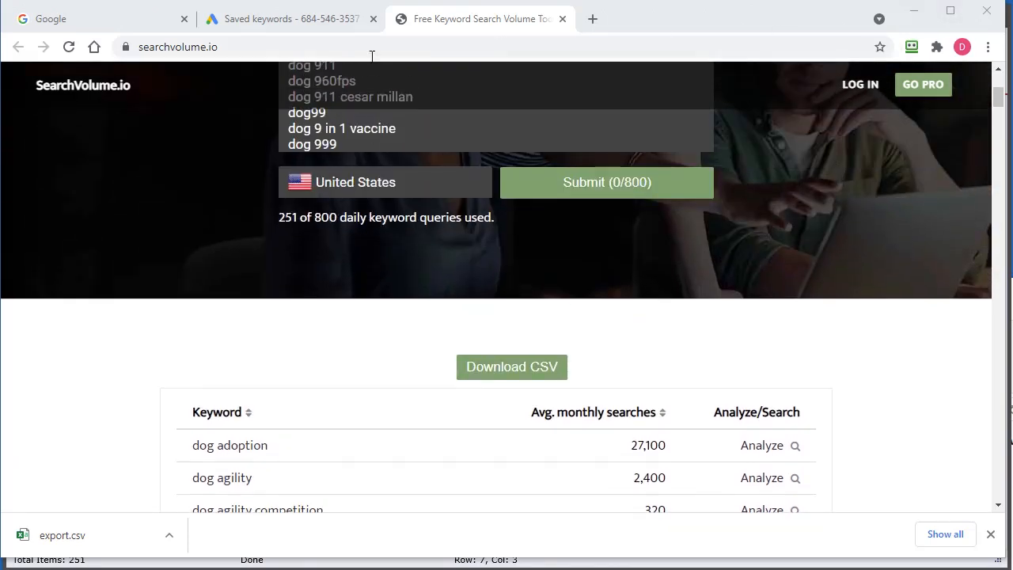
click(278, 25)
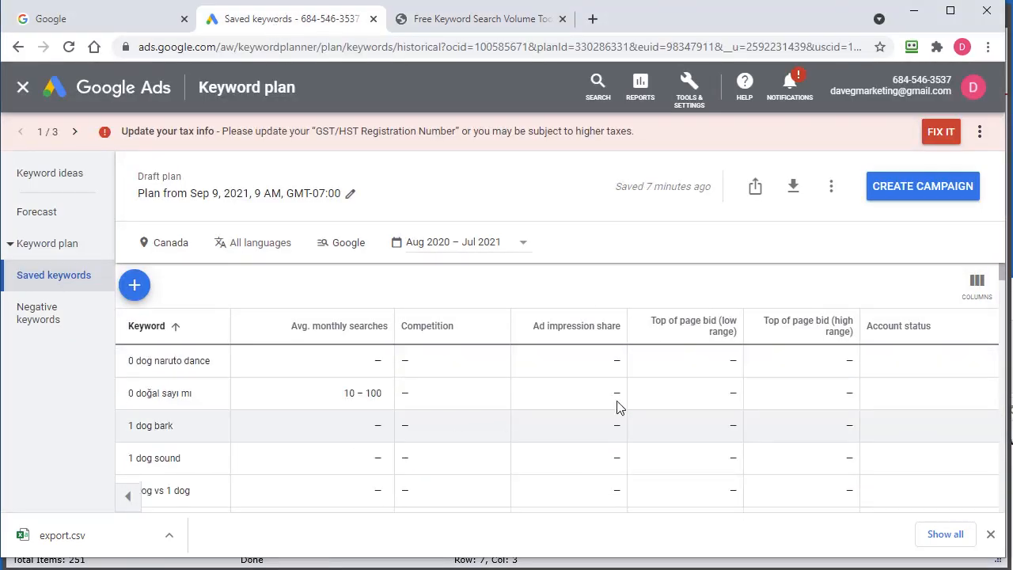
click(917, 11)
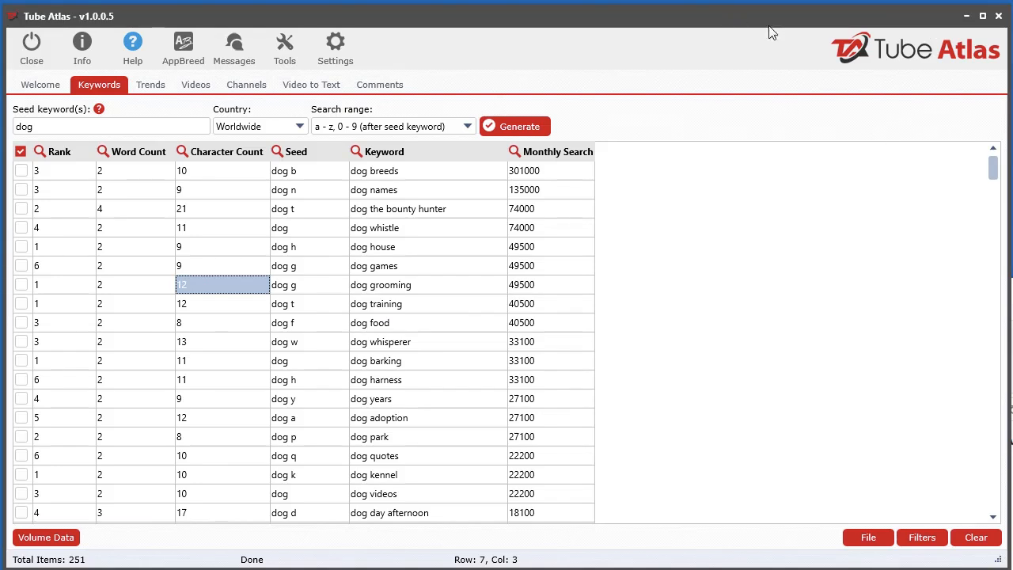